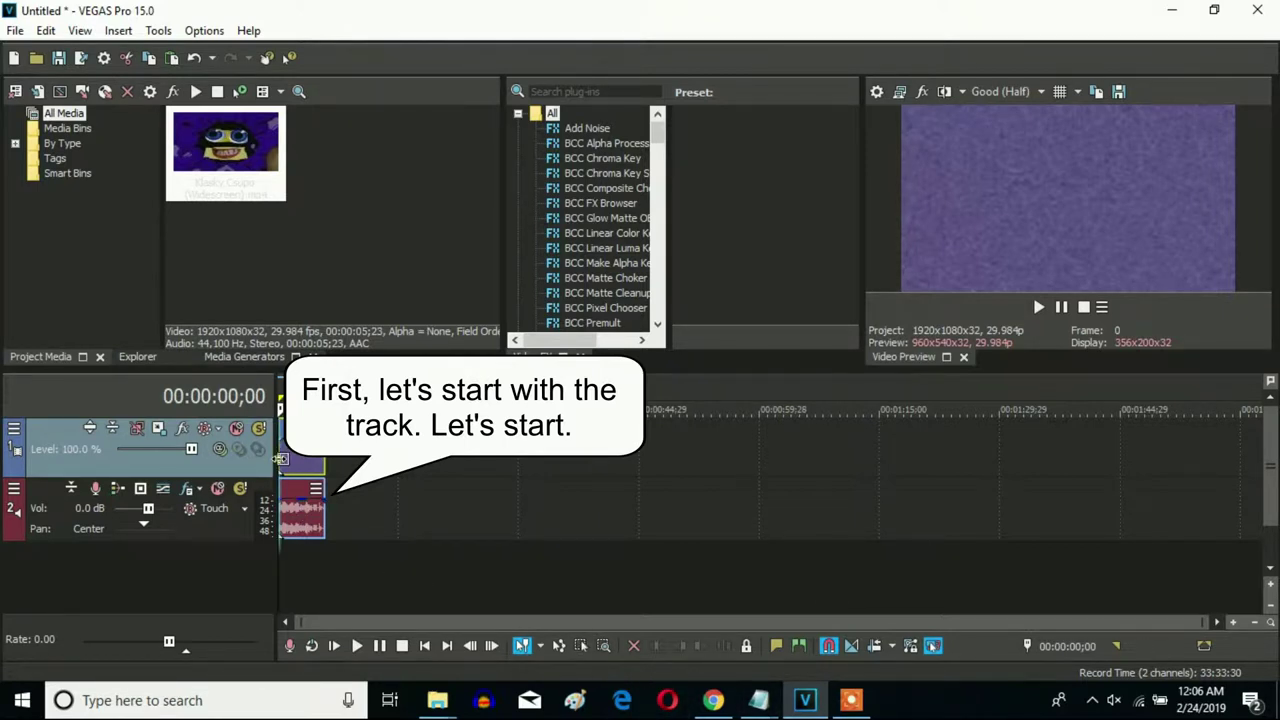
Render the project audio as Wave (Microsoft) with the Default Template, naming the file Klasky Csupo.
{"action": "scroll", "coordinate": [283, 458], "scroll_direction": "up", "scroll_amount": 5}
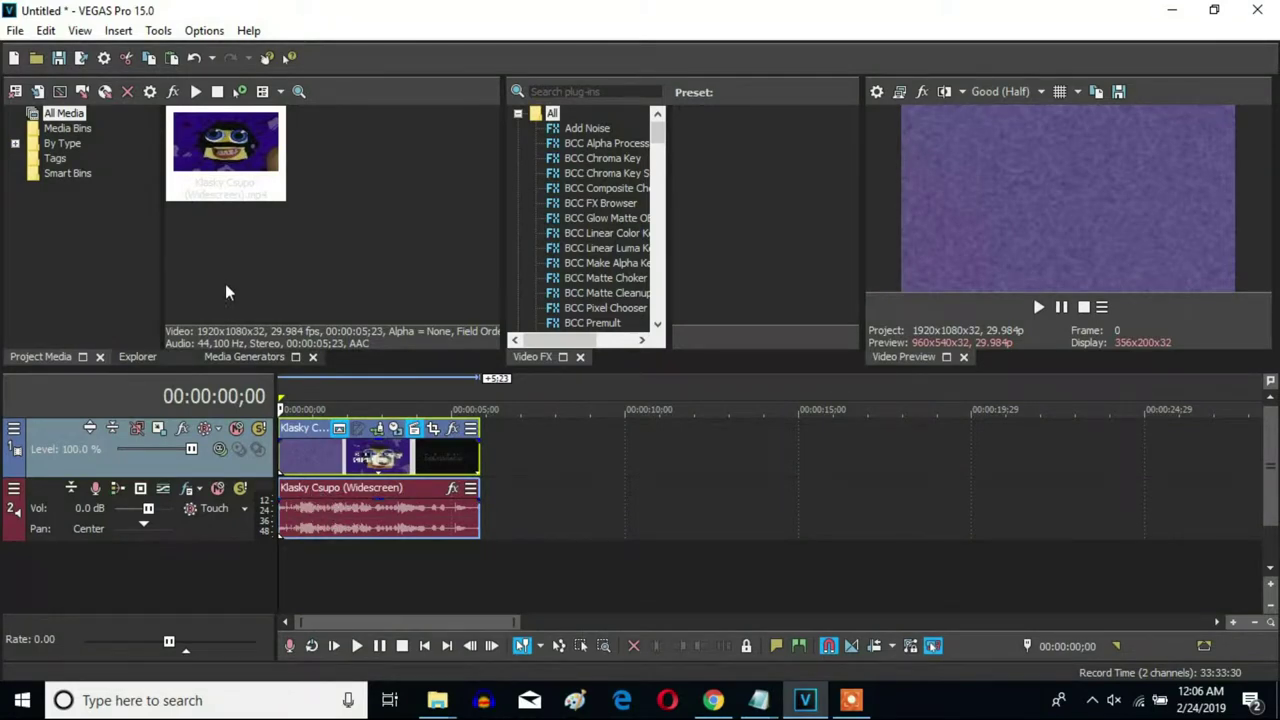
{"action": "left_click", "coordinate": [16, 31]}
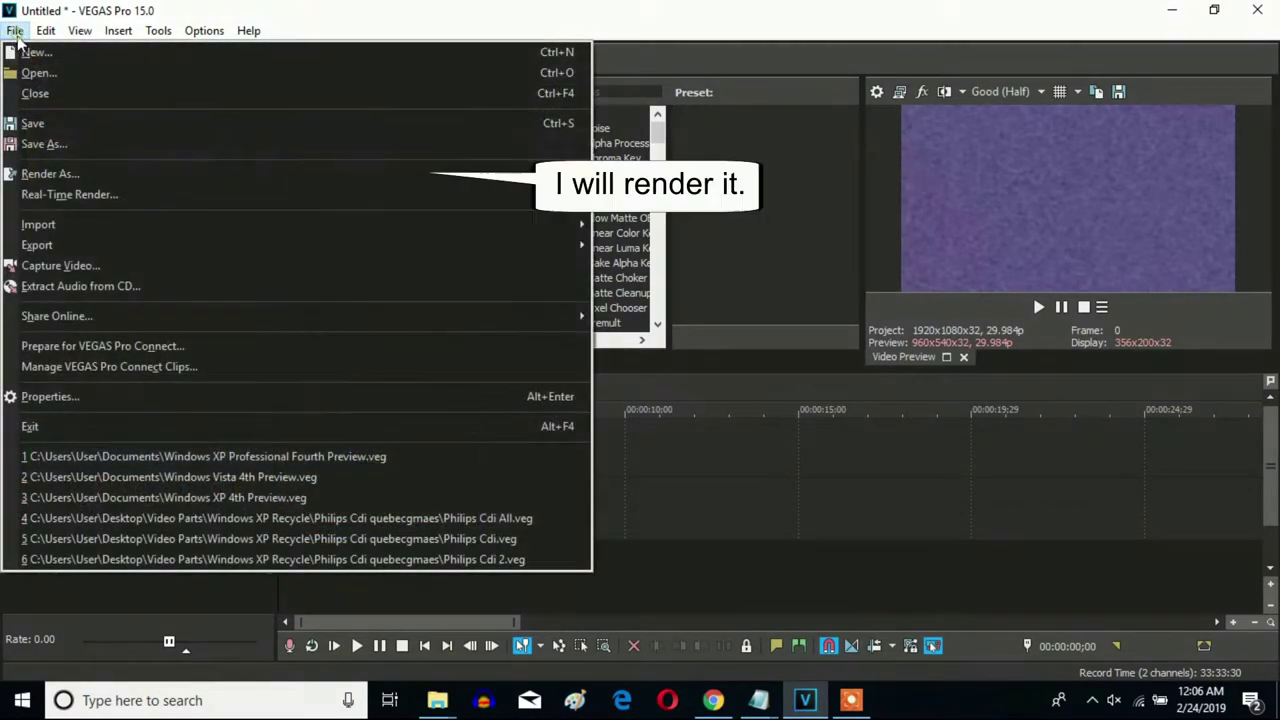
{"action": "left_click", "coordinate": [100, 178]}
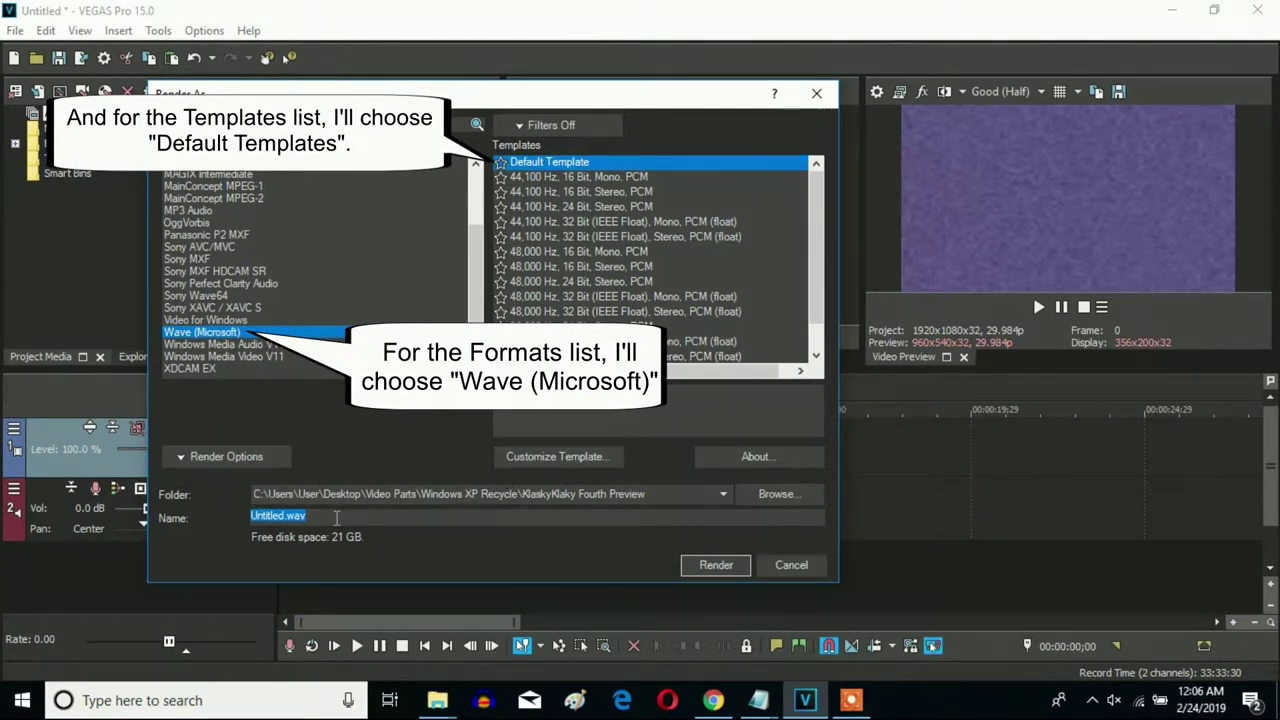
{"action": "type", "text": "Klasky Csupo"}
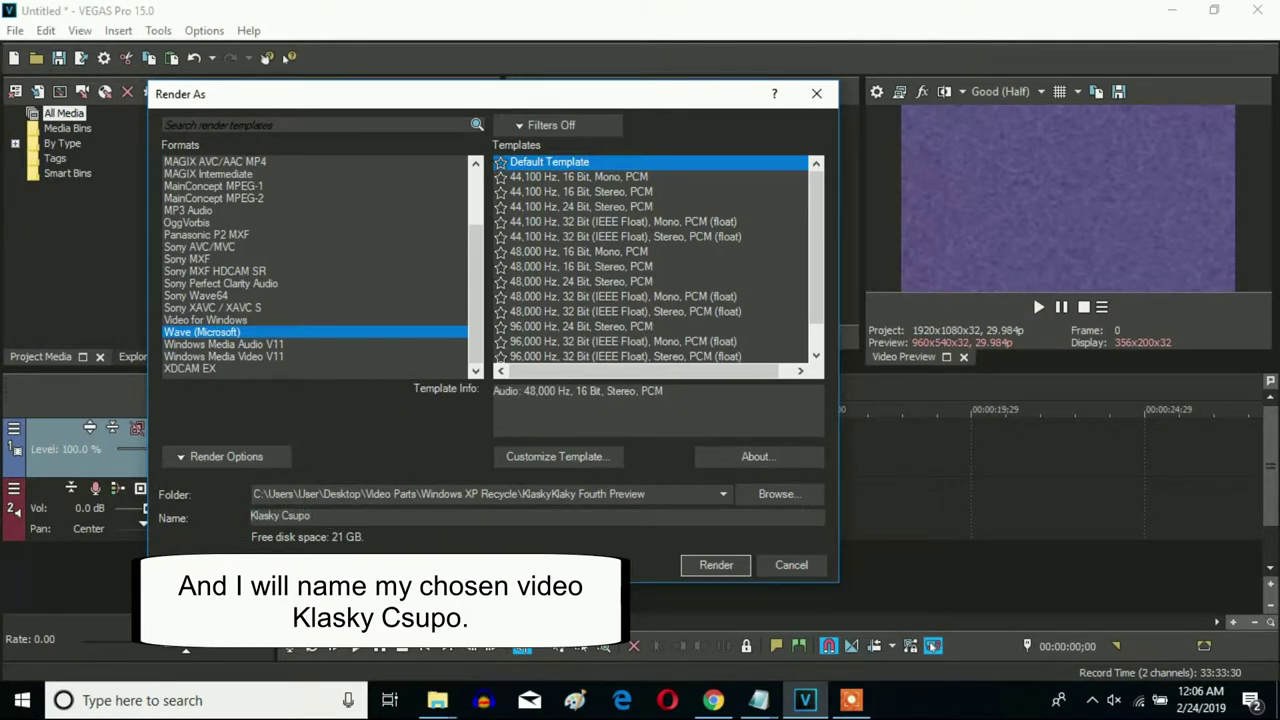
{"action": "left_click", "coordinate": [710, 566]}
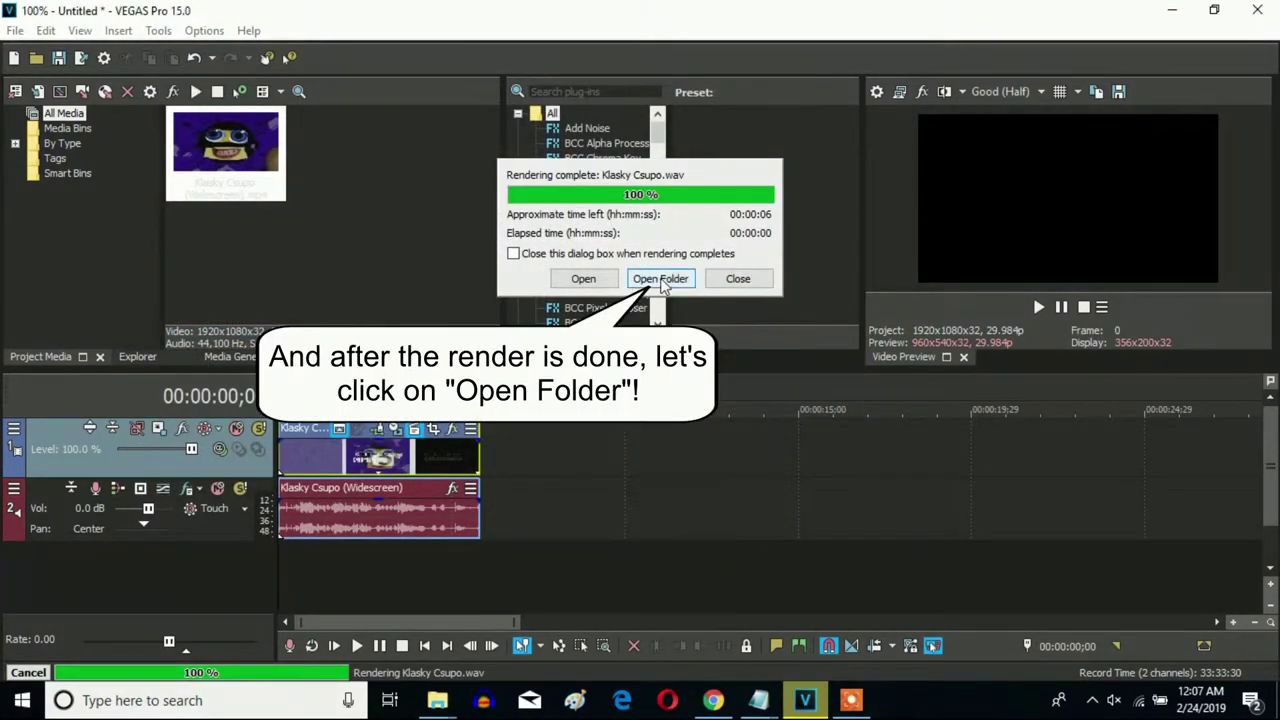
Open the render's folder, play the Klasky Csupo audio file with the volume raised, and close the music player.
{"action": "left_click", "coordinate": [660, 280]}
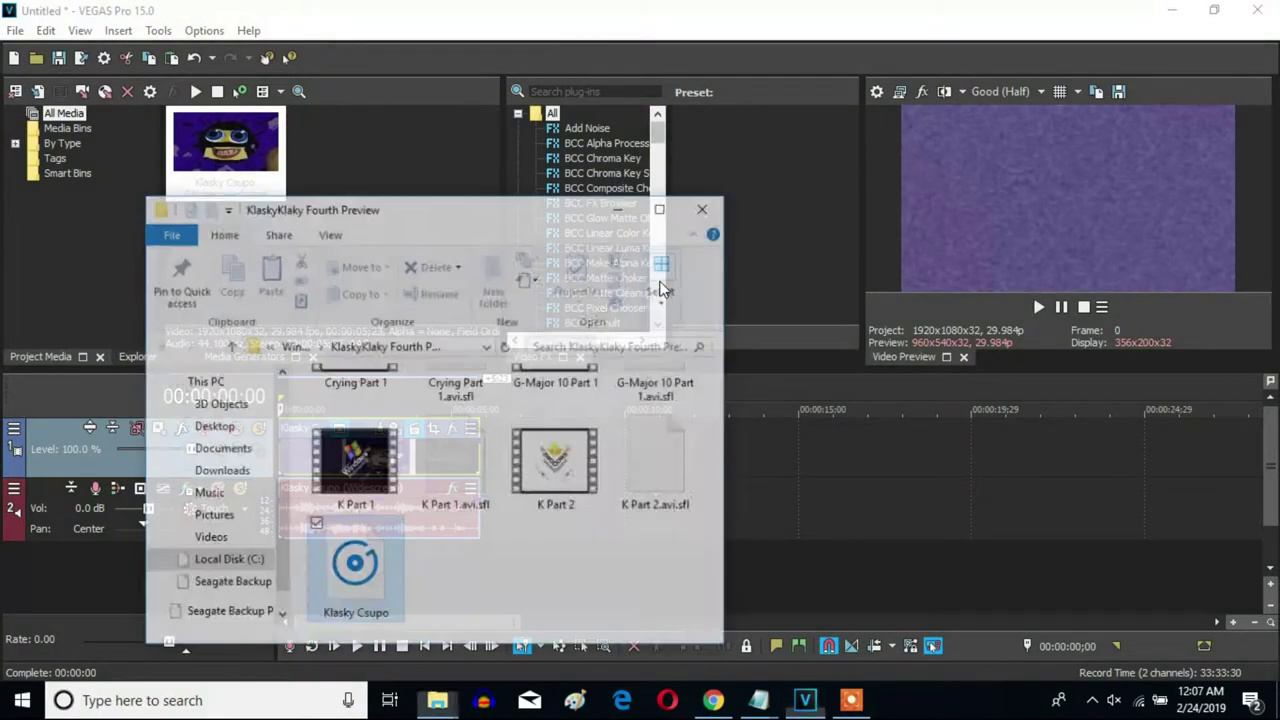
{"action": "left_click", "coordinate": [350, 575]}
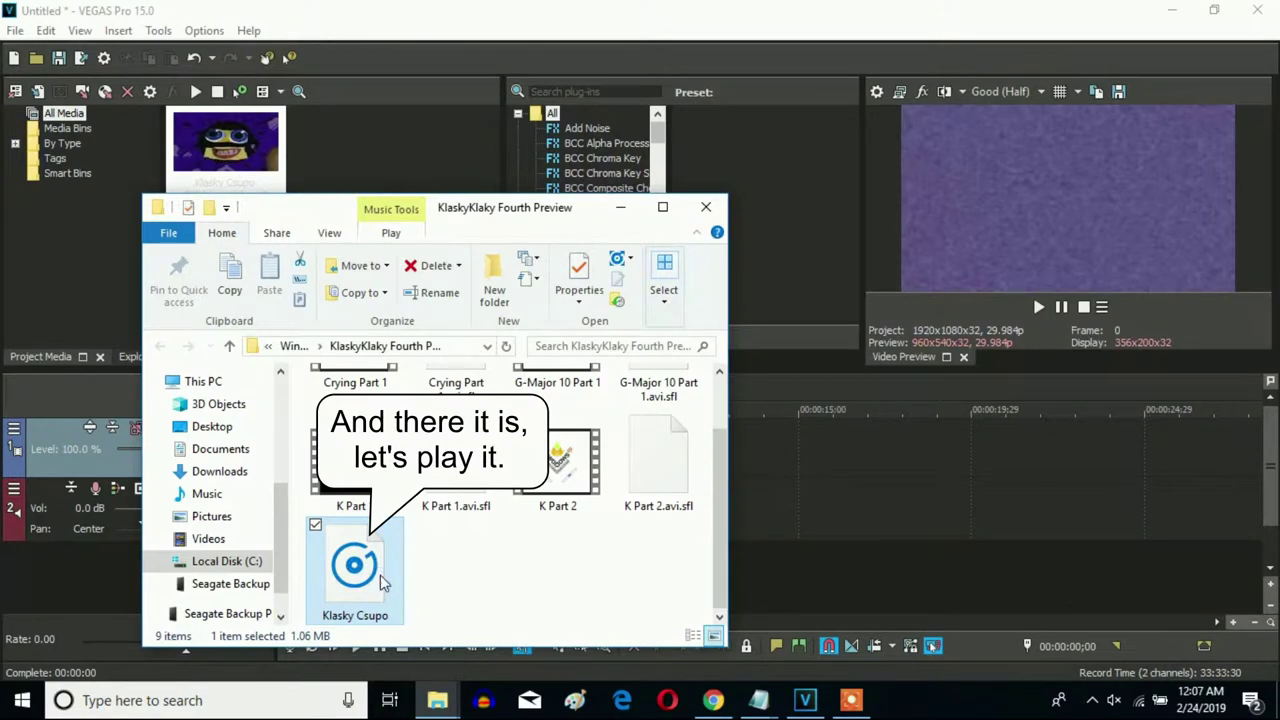
{"action": "double_click", "coordinate": [381, 580]}
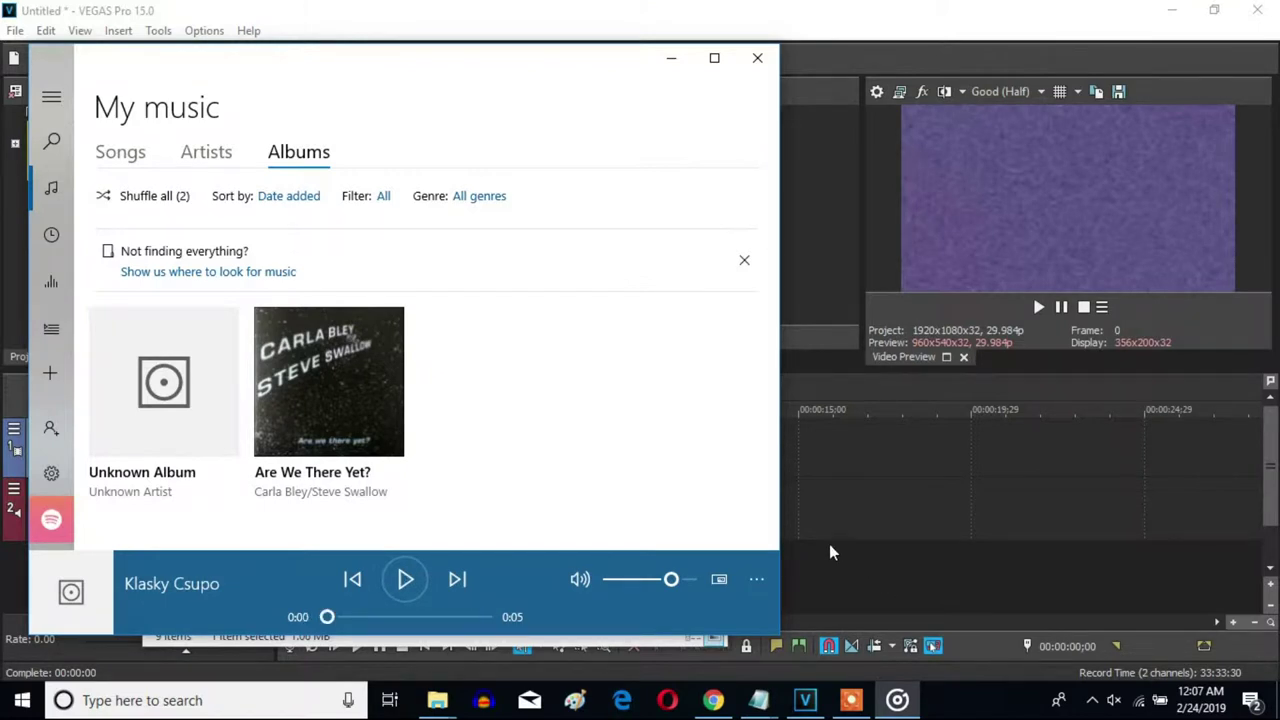
{"action": "key", "text": "XF86AudioRaiseVolume"}
{"action": "left_click", "coordinate": [405, 590]}
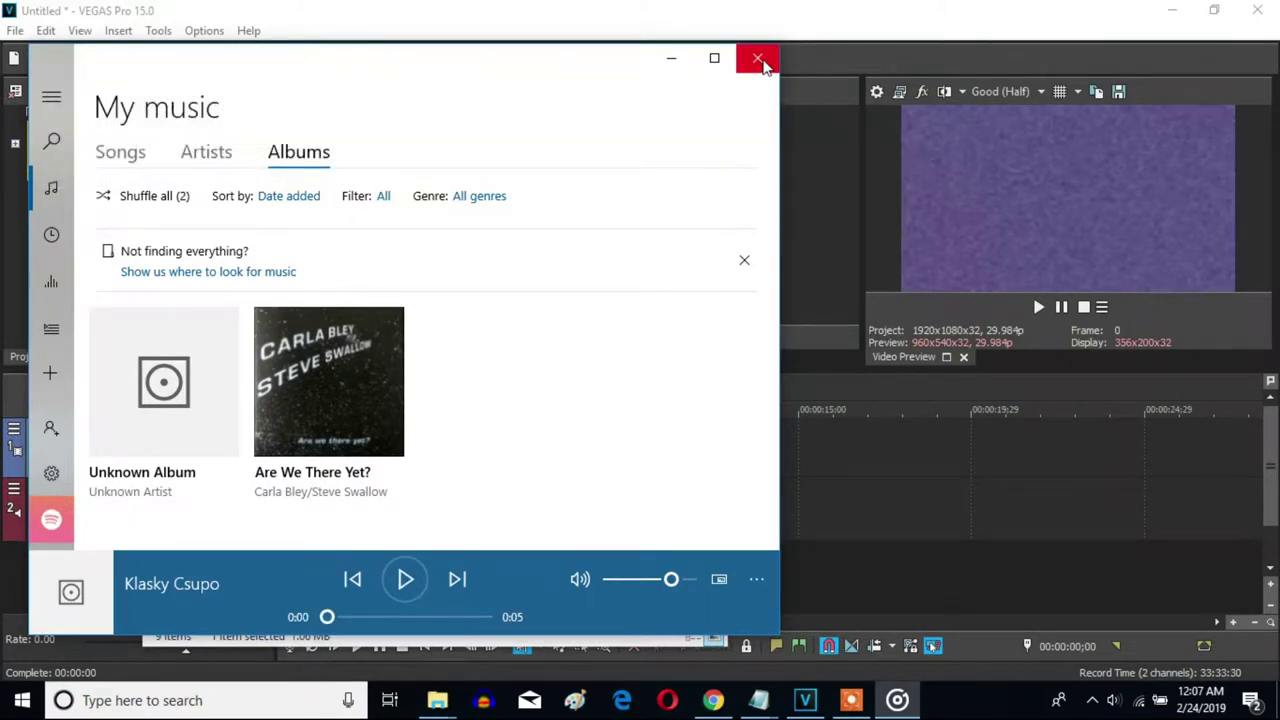
{"action": "left_click", "coordinate": [758, 60]}
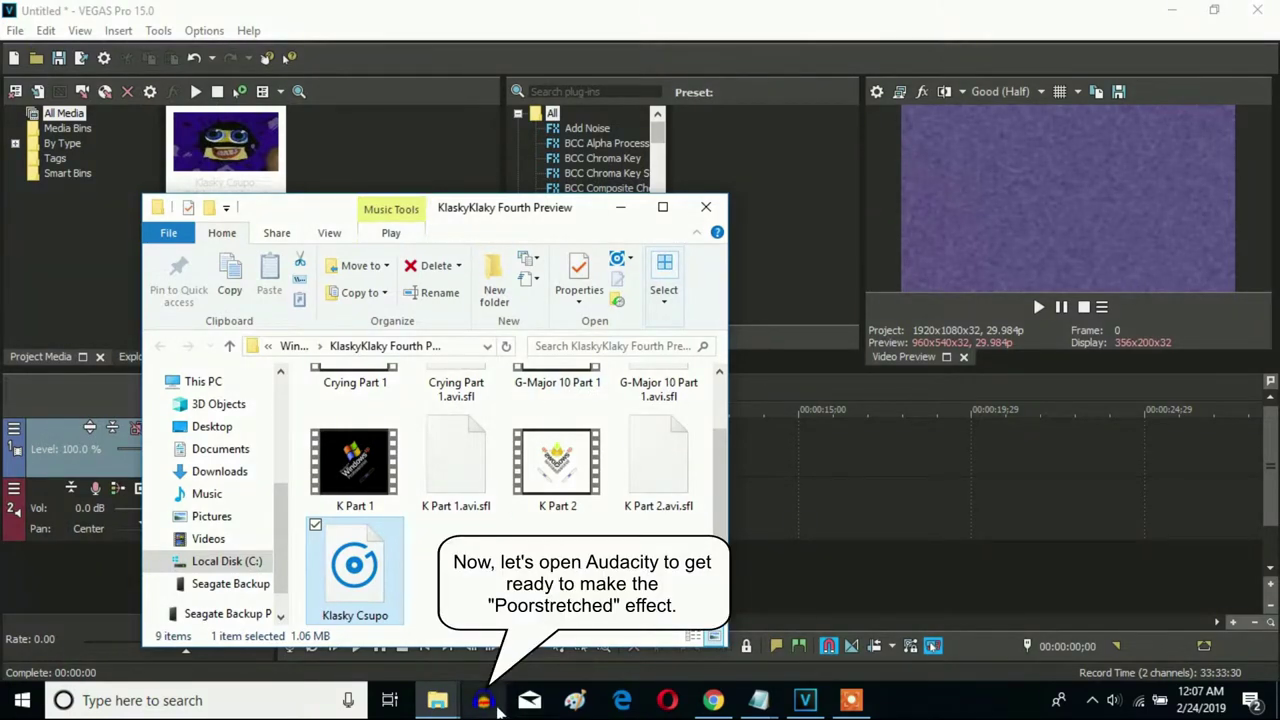
Switch to Audacity, dismiss its welcome dialog, and import the rendered Klasky Csupo audio file from the KlaskyKlaky Fourth Preview folder.
{"action": "left_click", "coordinate": [484, 701]}
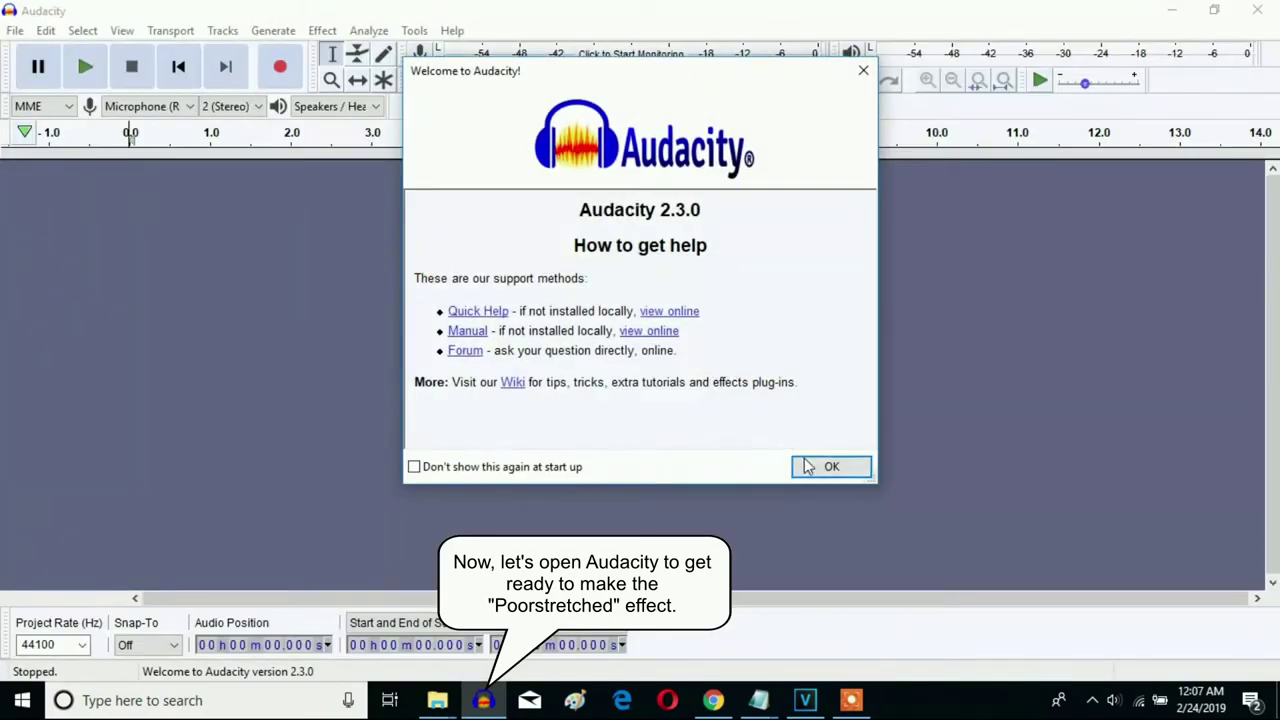
{"action": "left_click", "coordinate": [816, 465]}
{"action": "mouse_move", "coordinate": [445, 700]}
{"action": "mouse_move", "coordinate": [660, 635]}
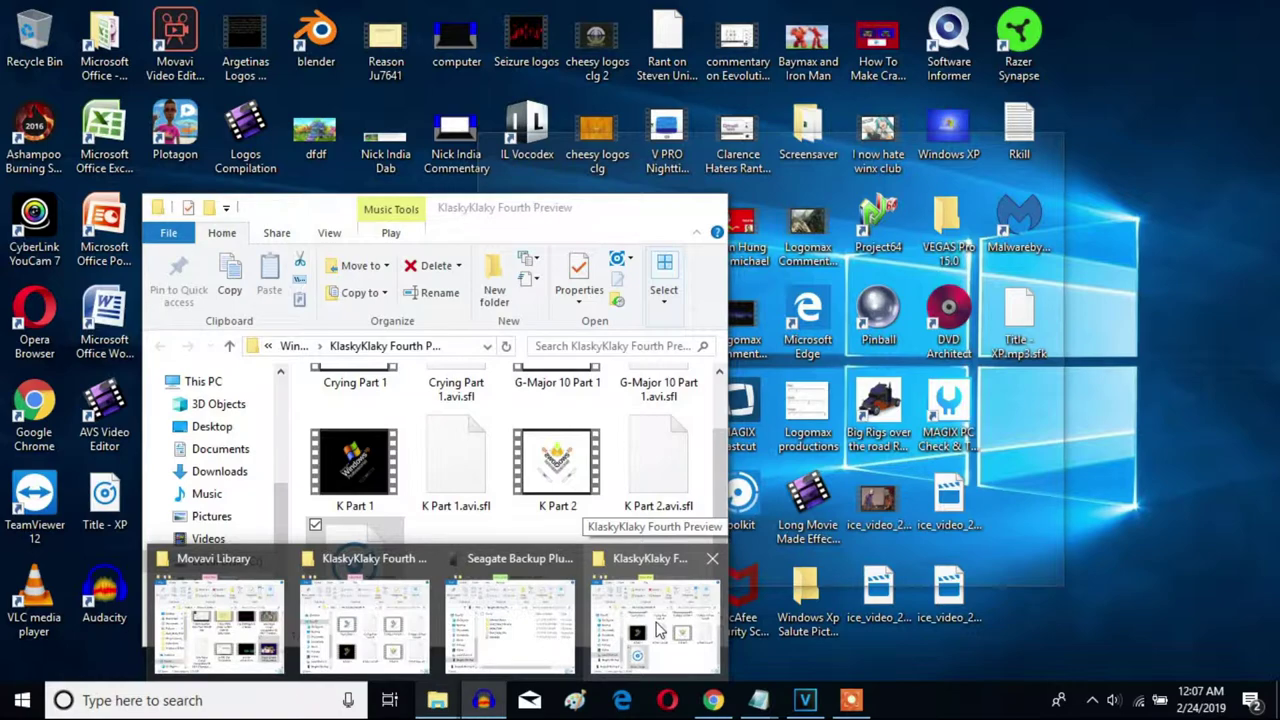
{"action": "left_click", "coordinate": [660, 630]}
{"action": "left_click_drag", "start_coordinate": [510, 208], "coordinate": [855, 154]}
{"action": "left_click_drag", "start_coordinate": [722, 532], "coordinate": [353, 371]}
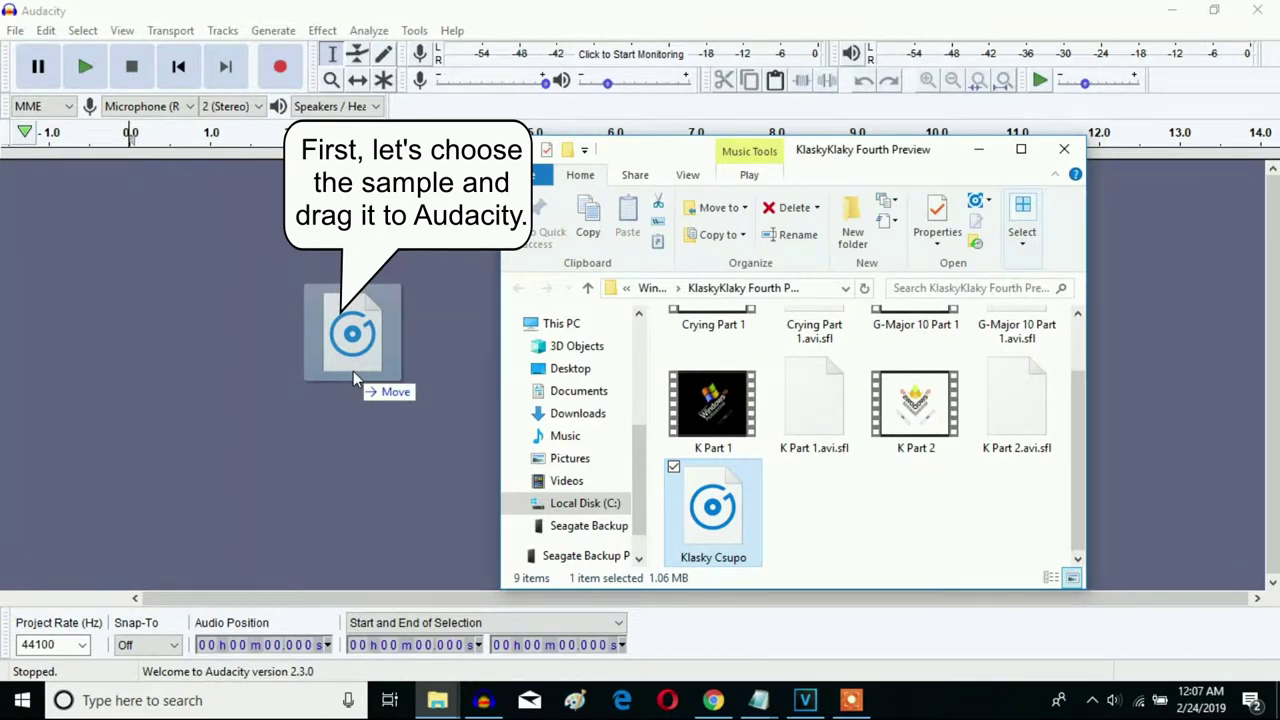
{"action": "left_click_drag", "start_coordinate": [353, 371], "coordinate": [353, 371]}
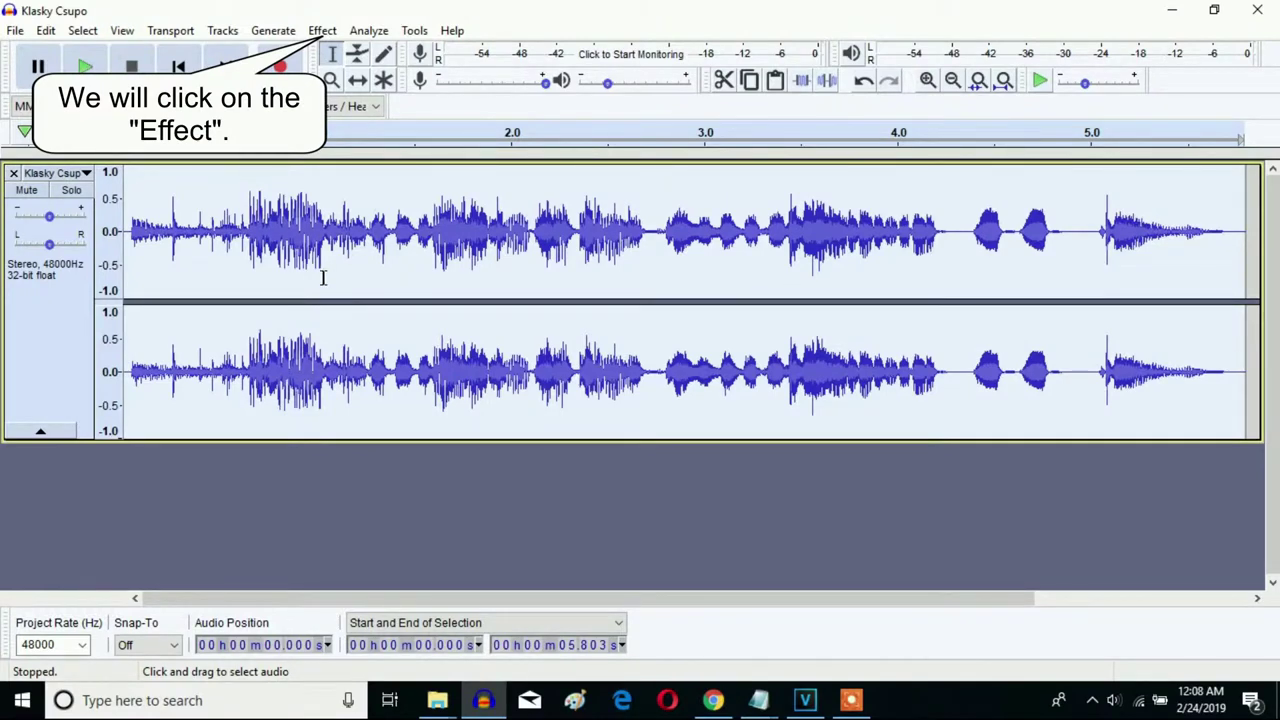
Apply Paulstretch to the whole track using the user preset Poorstretched, with stretch factor 1.0 and time resolution 0.01 seconds.
{"action": "left_click", "coordinate": [322, 30]}
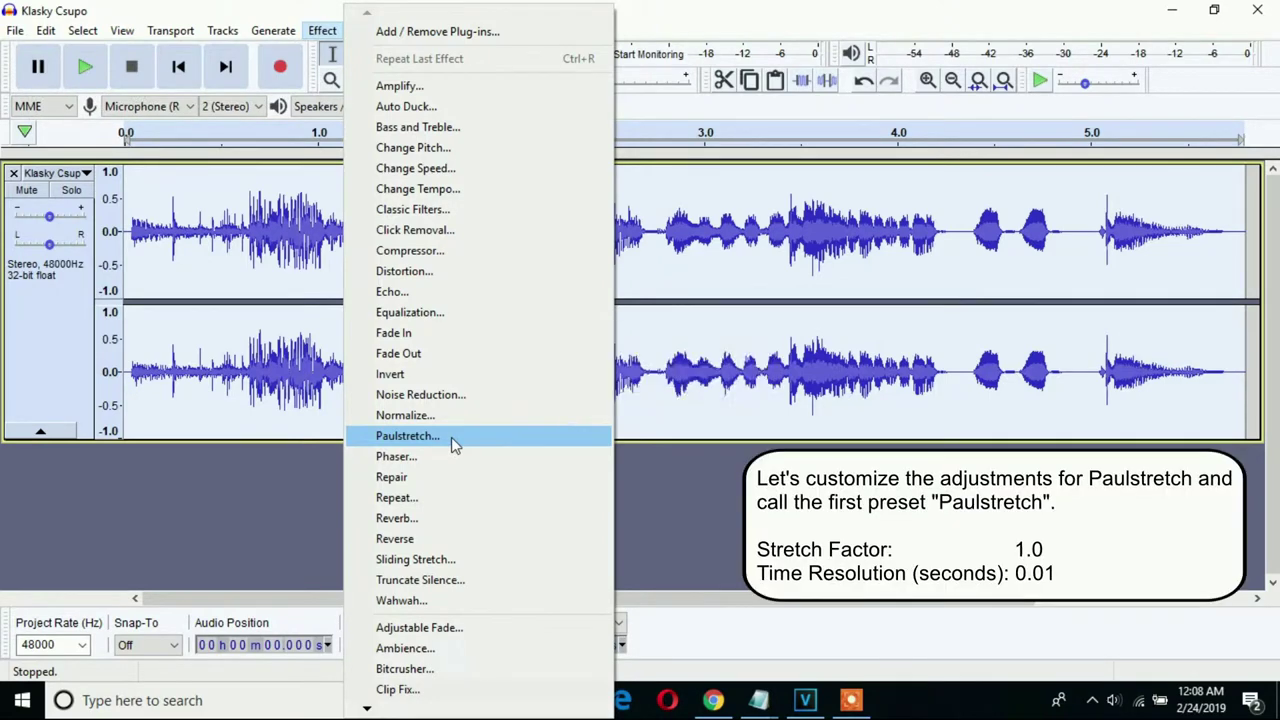
{"action": "left_click", "coordinate": [451, 437]}
{"action": "left_click", "coordinate": [456, 398]}
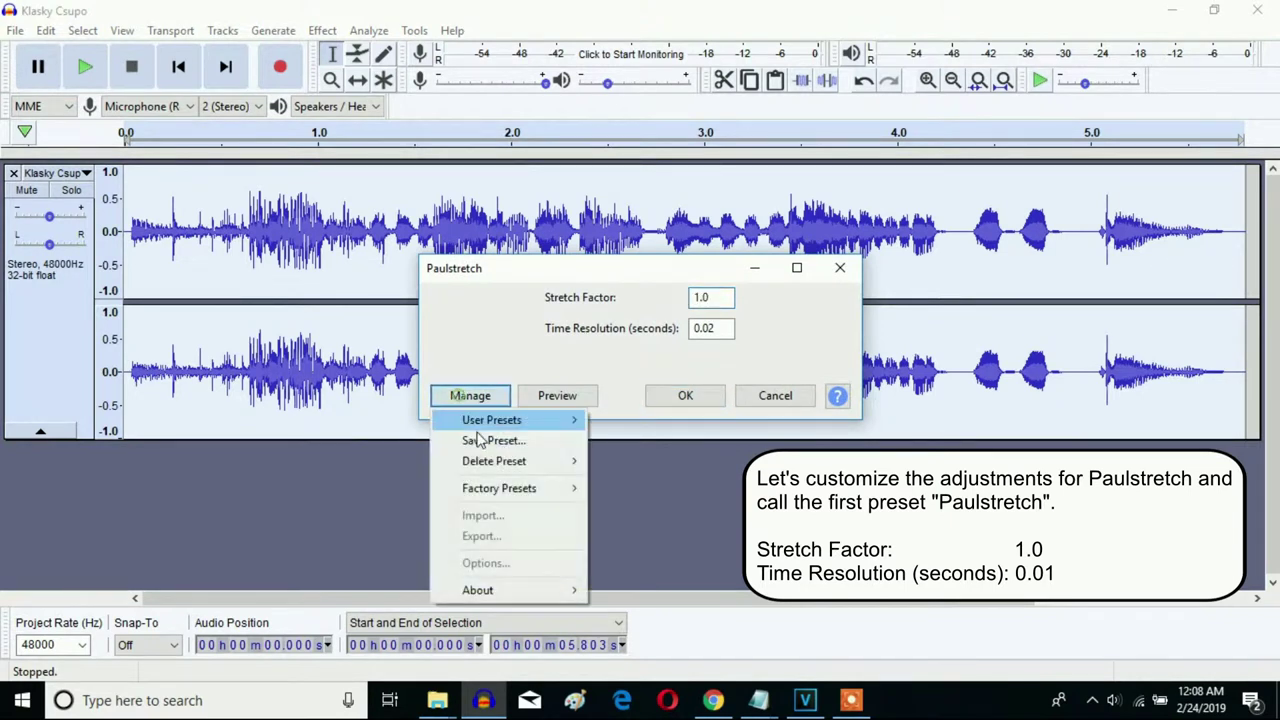
{"action": "mouse_move", "coordinate": [547, 494]}
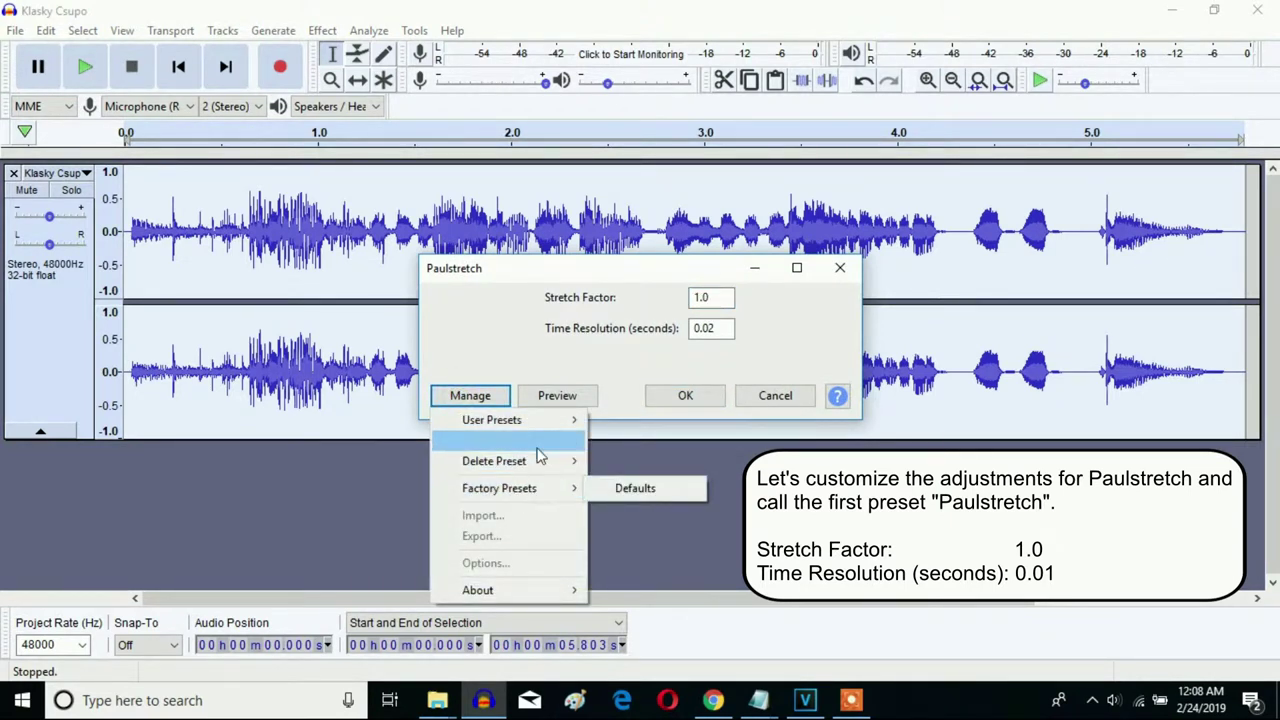
{"action": "mouse_move", "coordinate": [550, 428]}
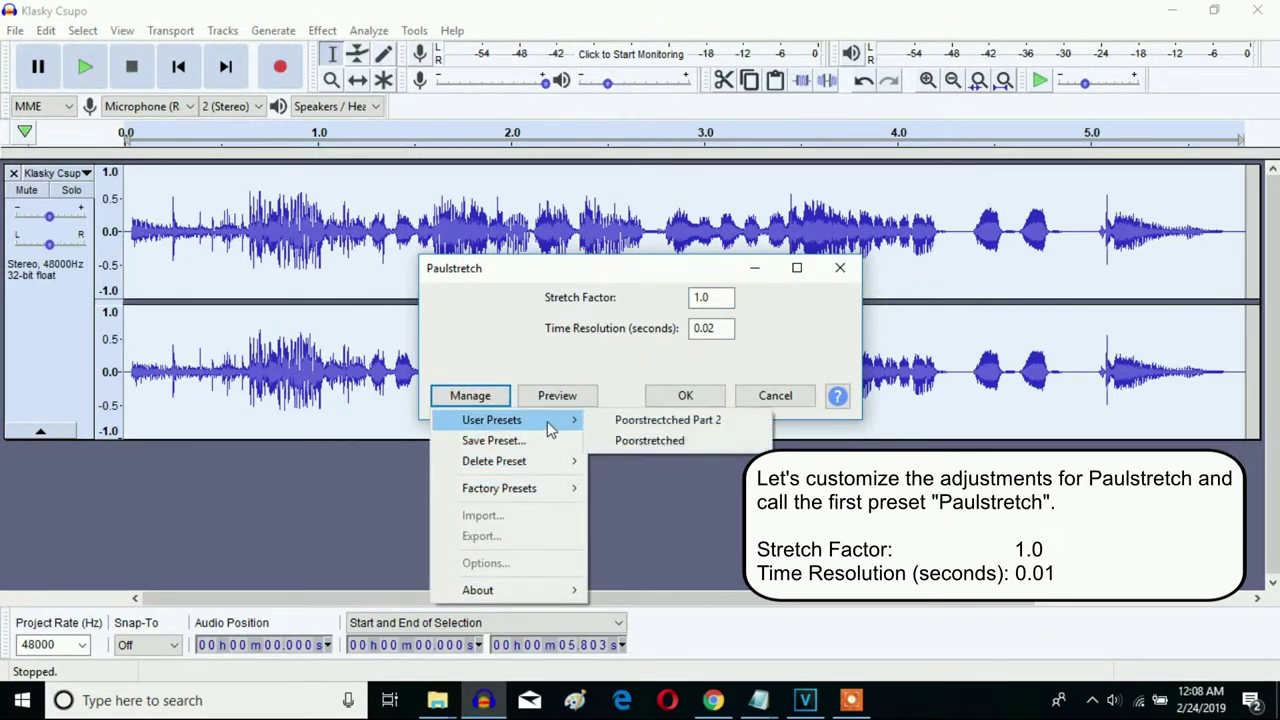
{"action": "left_click", "coordinate": [666, 444]}
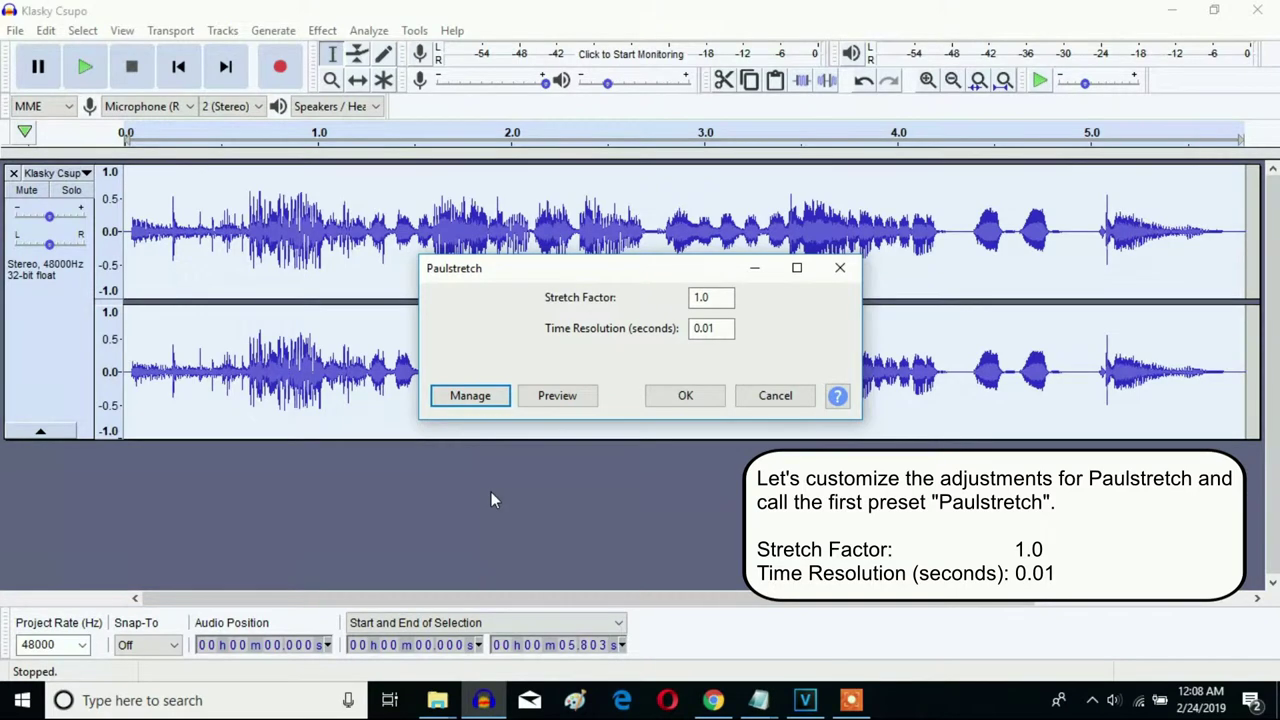
{"action": "left_click", "coordinate": [685, 396]}
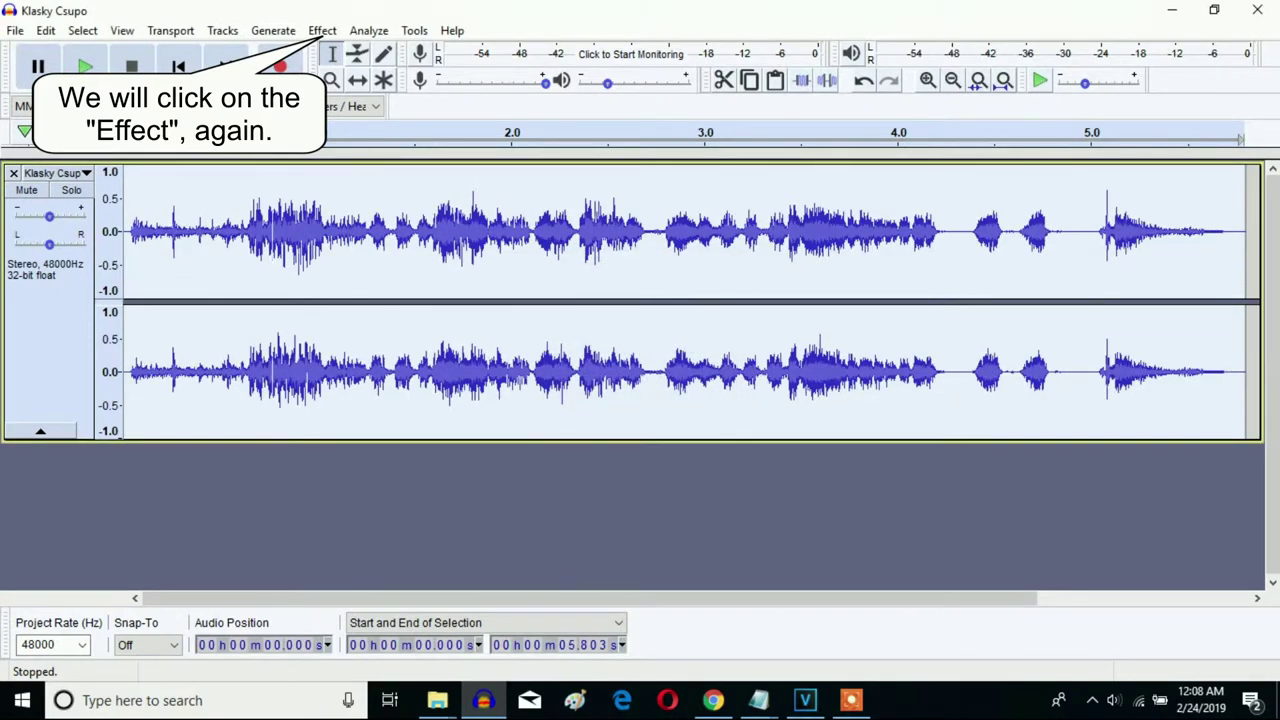
Apply Paulstretch again using the user preset Poorstrectched Part 2, with stretch factor 1.0 and time resolution 0.02 seconds, and play the result.
{"action": "left_click", "coordinate": [322, 31]}
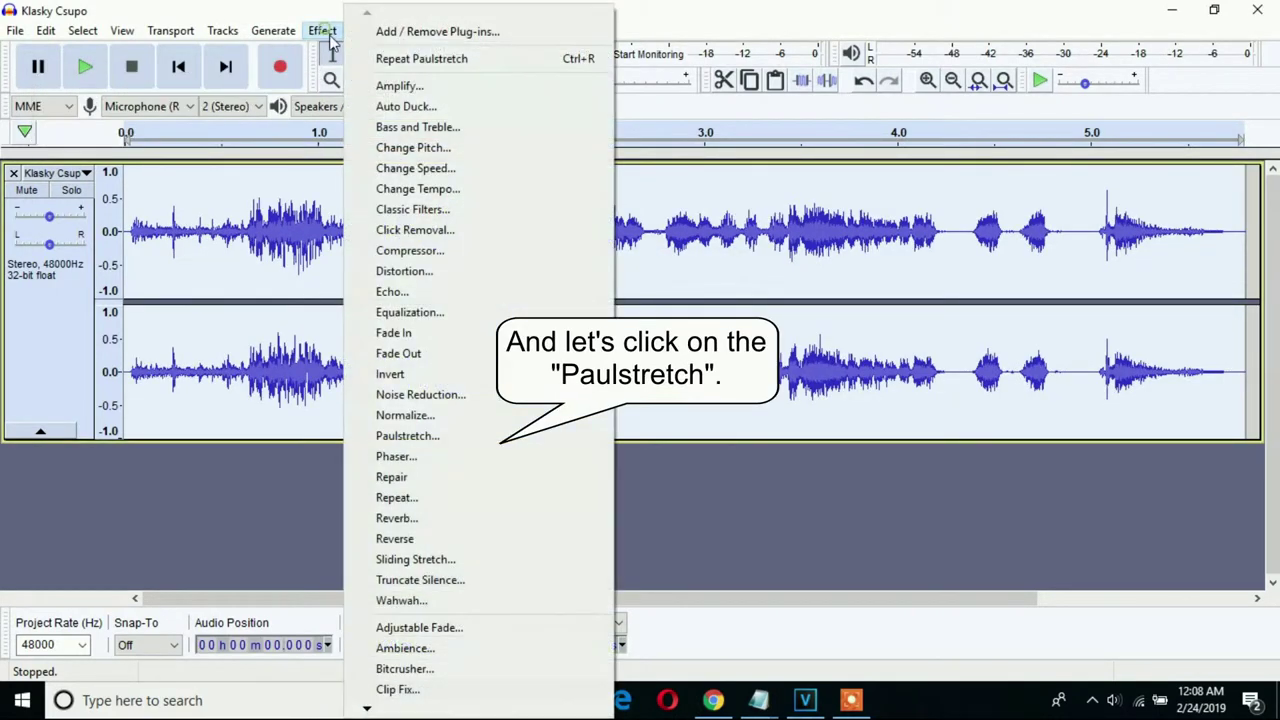
{"action": "left_click", "coordinate": [458, 445]}
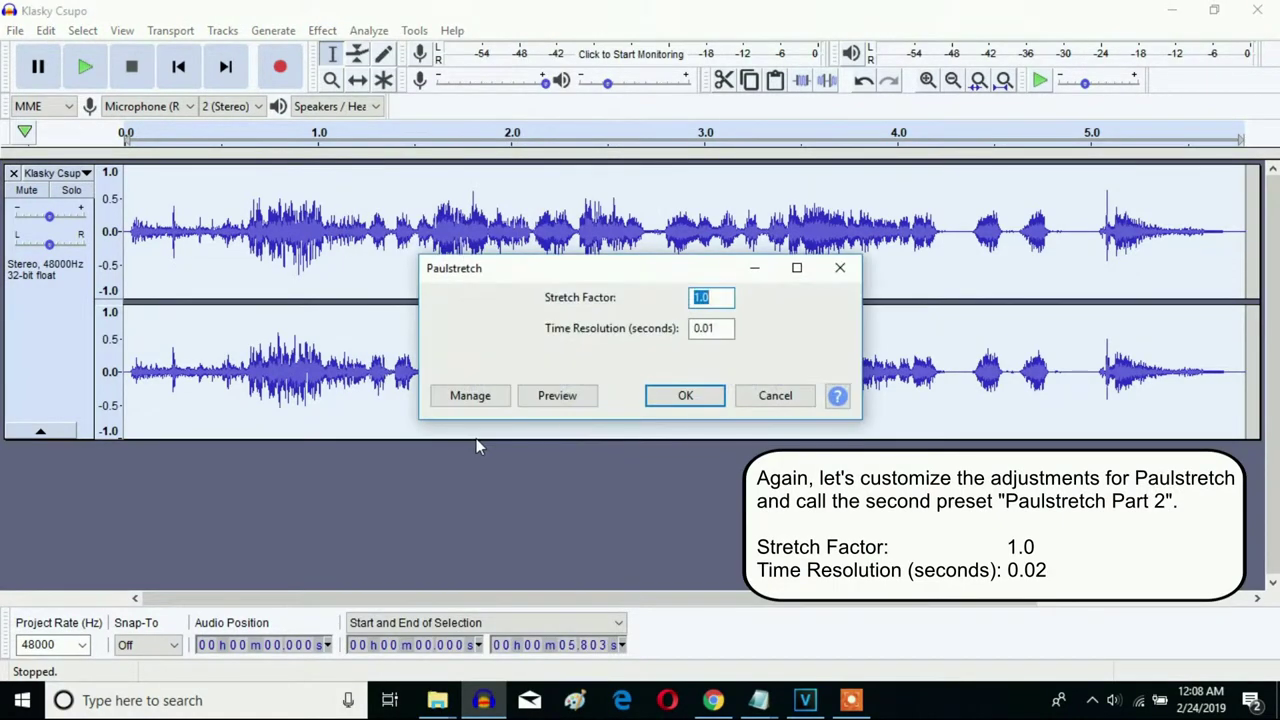
{"action": "left_click", "coordinate": [470, 396]}
{"action": "mouse_move", "coordinate": [491, 421]}
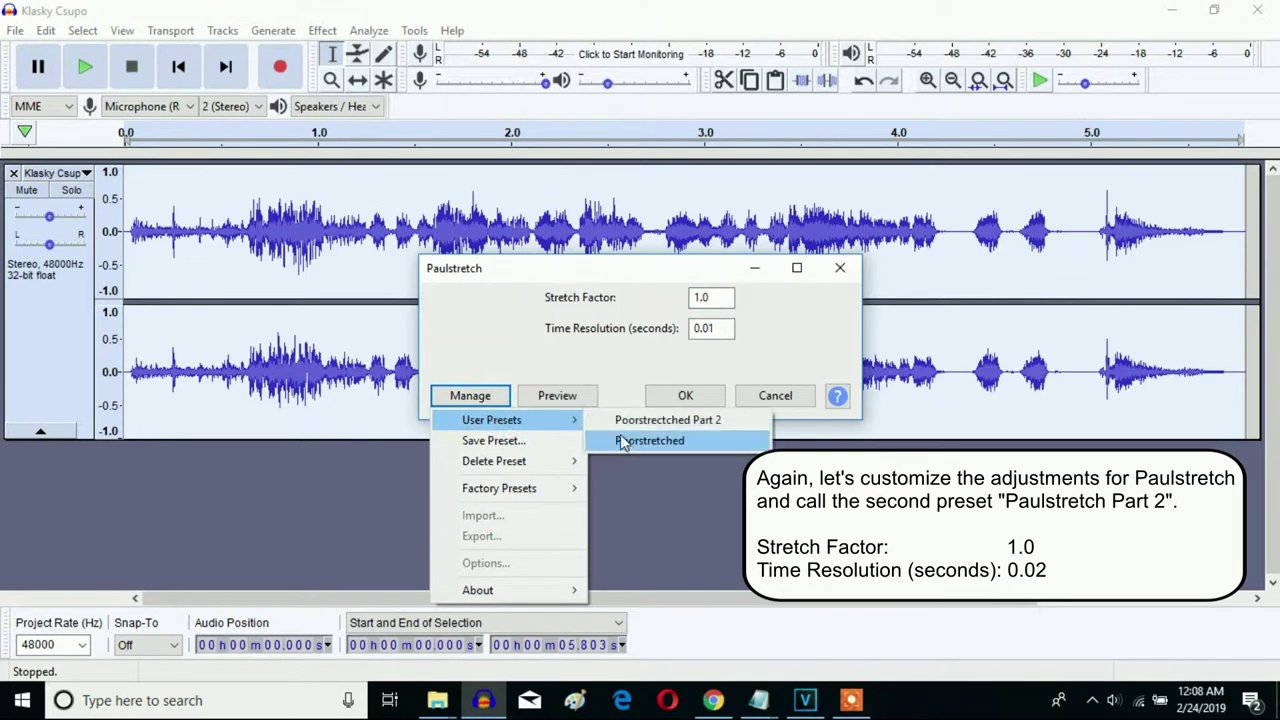
{"action": "left_click", "coordinate": [645, 421]}
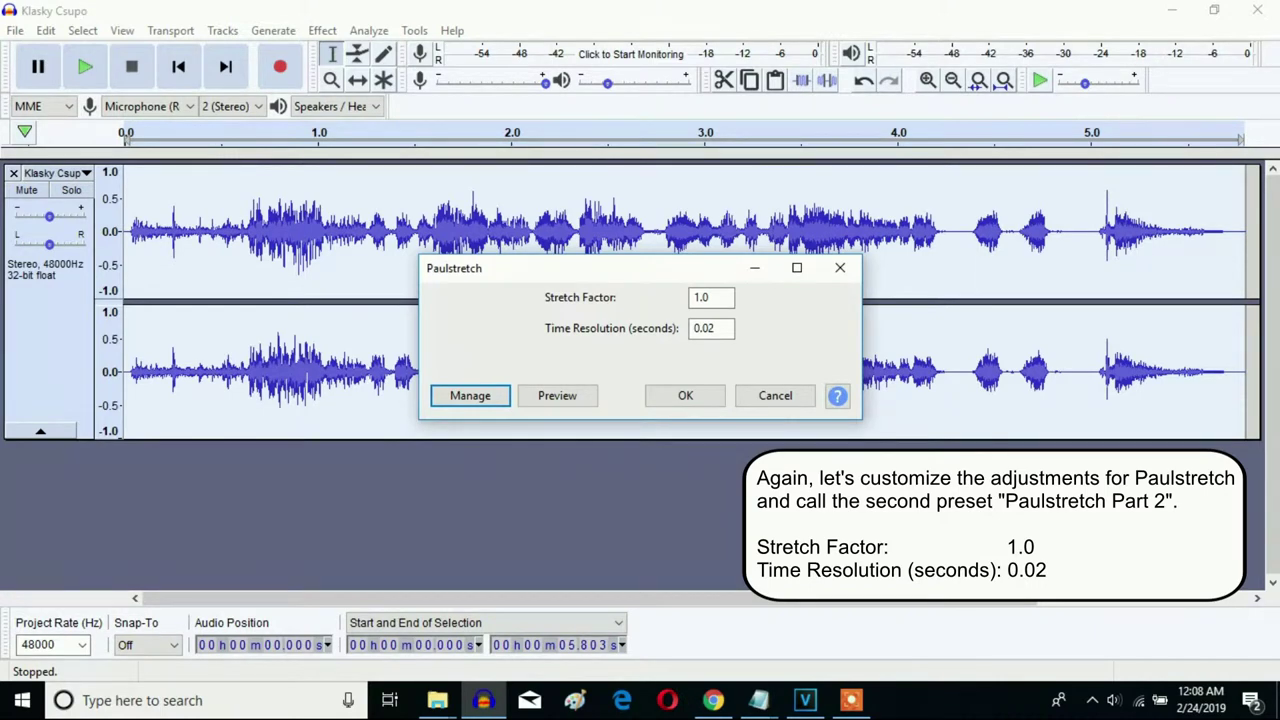
{"action": "left_click", "coordinate": [686, 398]}
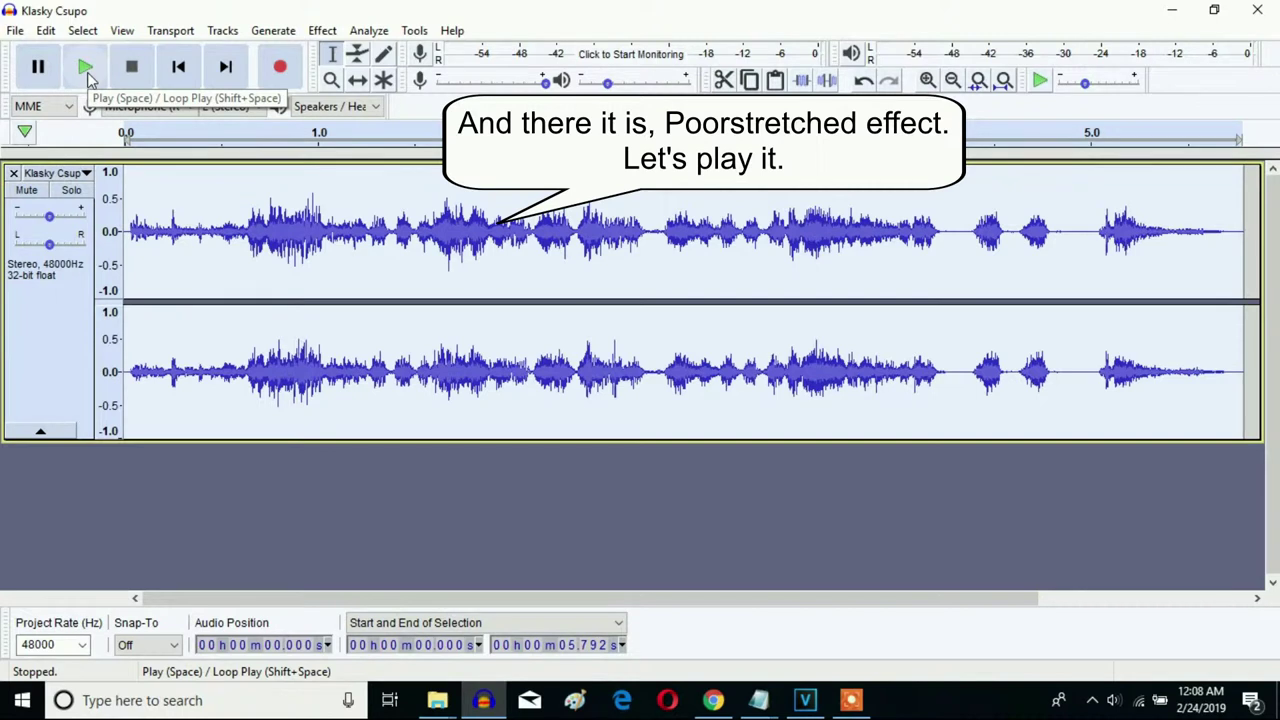
{"action": "left_click", "coordinate": [85, 70]}
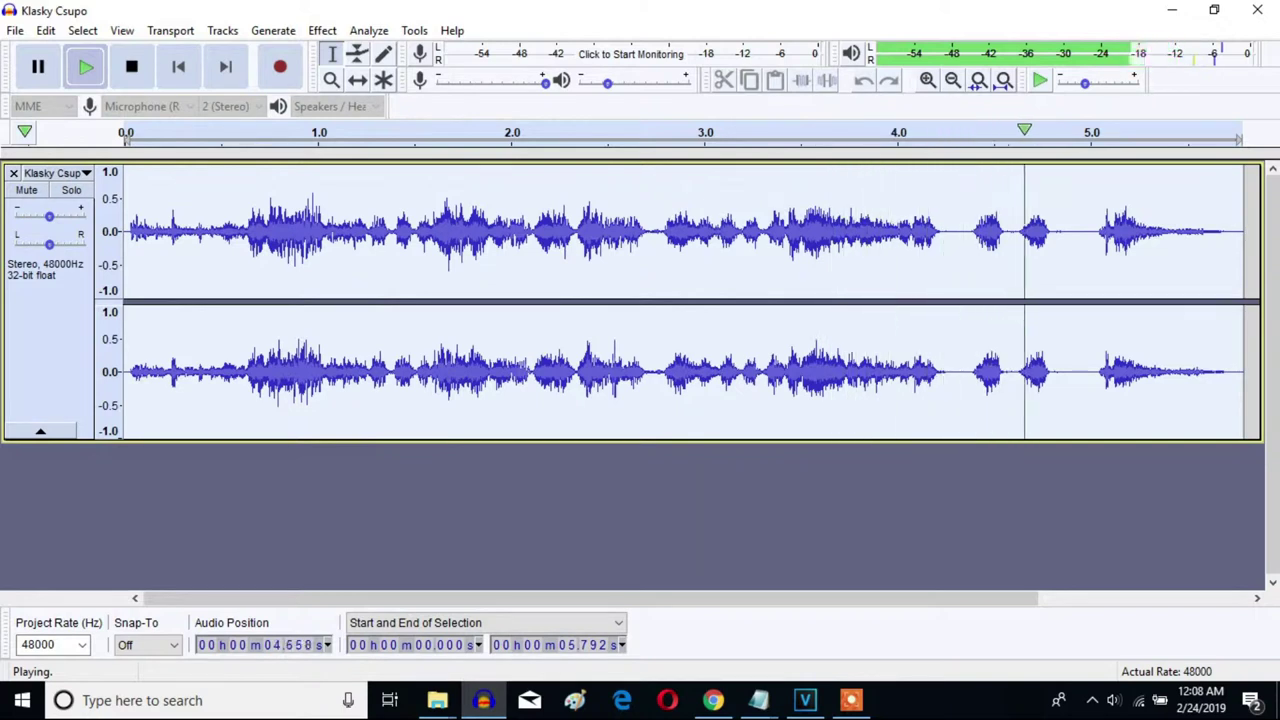
Set up an MP3 export named "Klasky Csupo In Poorstretched Effect" in the Audacity folder, one level above the suggested folder.
{"action": "left_click", "coordinate": [15, 30]}
{"action": "mouse_move", "coordinate": [126, 168]}
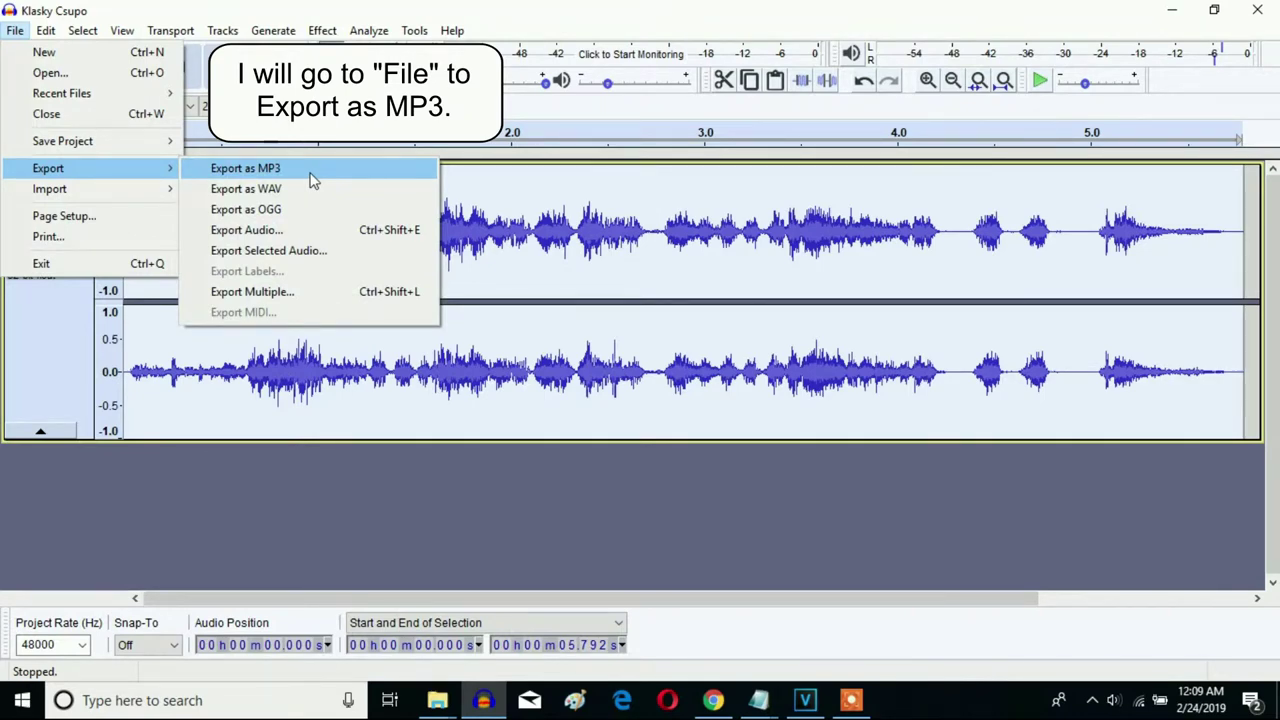
{"action": "left_click", "coordinate": [310, 170]}
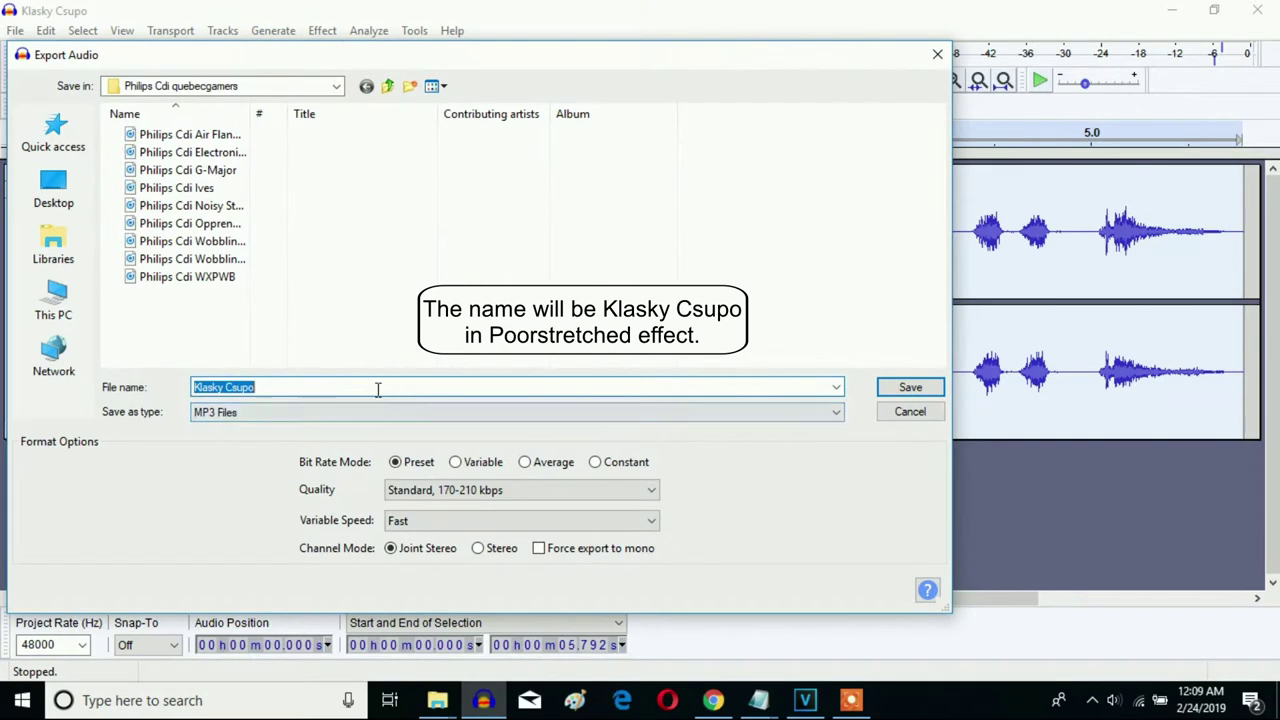
{"action": "type", "text": "Kl"}
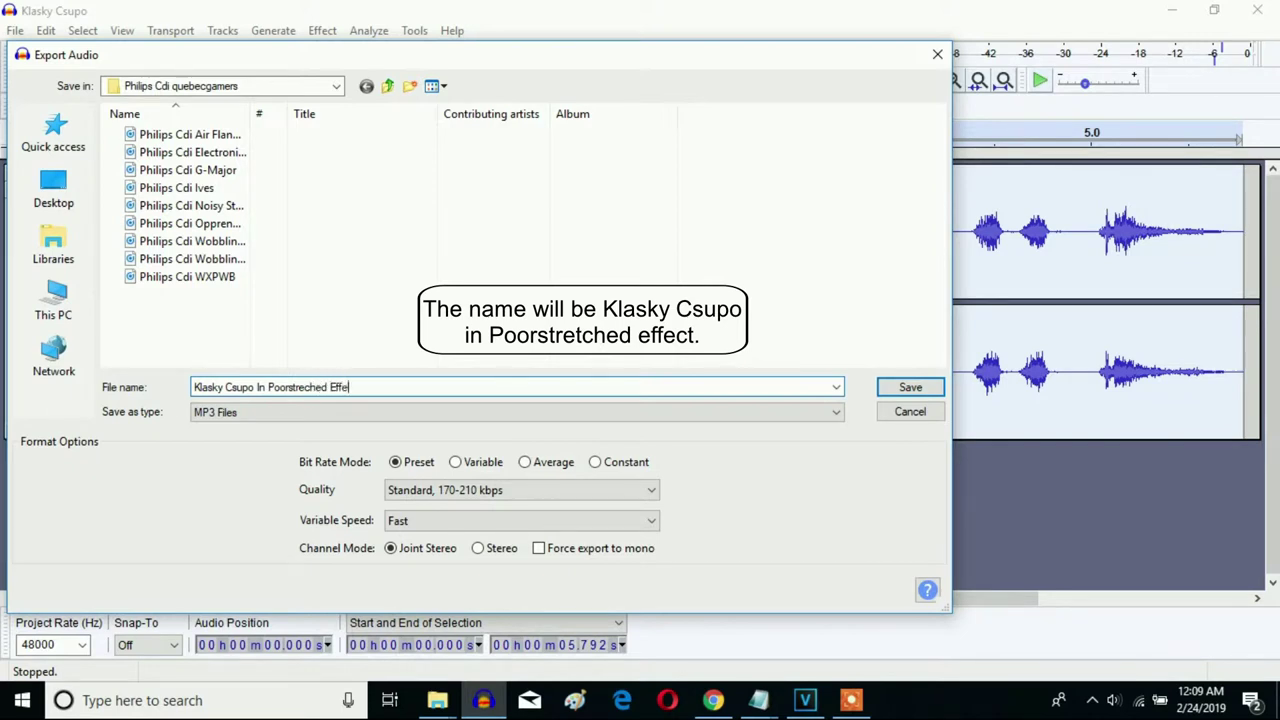
{"action": "left_click", "coordinate": [389, 87]}
{"action": "left_click", "coordinate": [394, 387]}
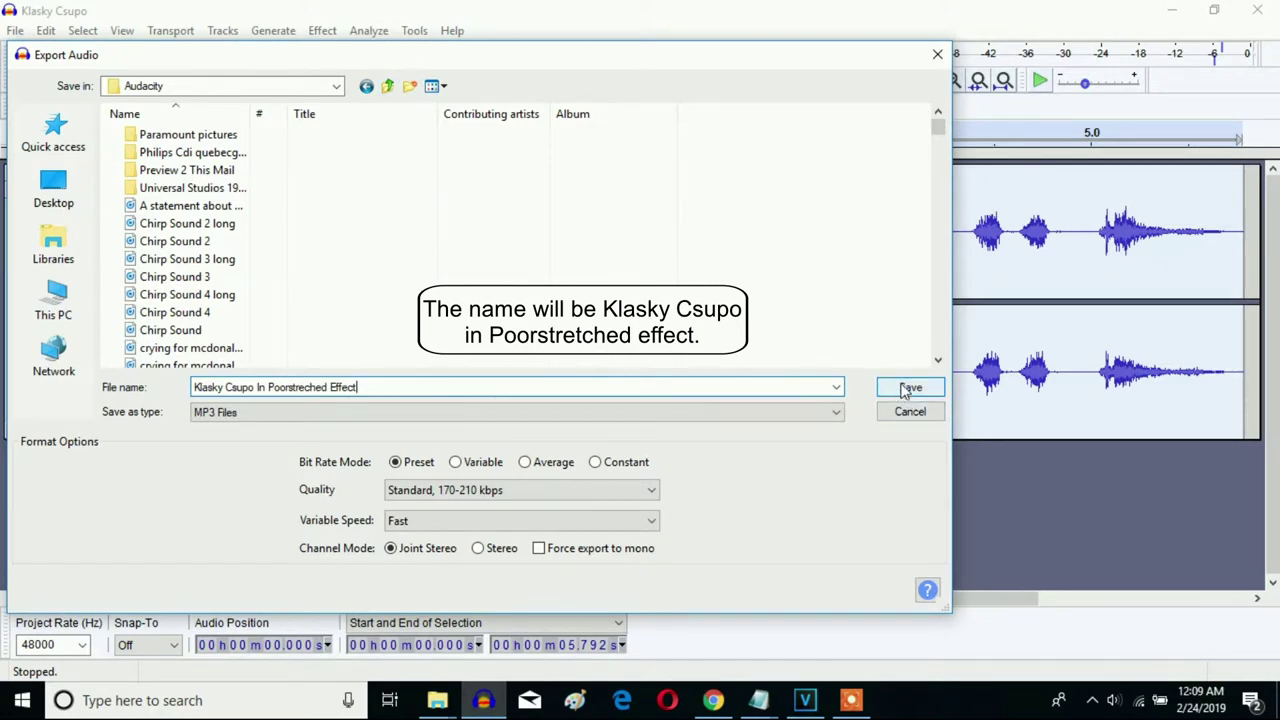
{"action": "left_click", "coordinate": [304, 387]}
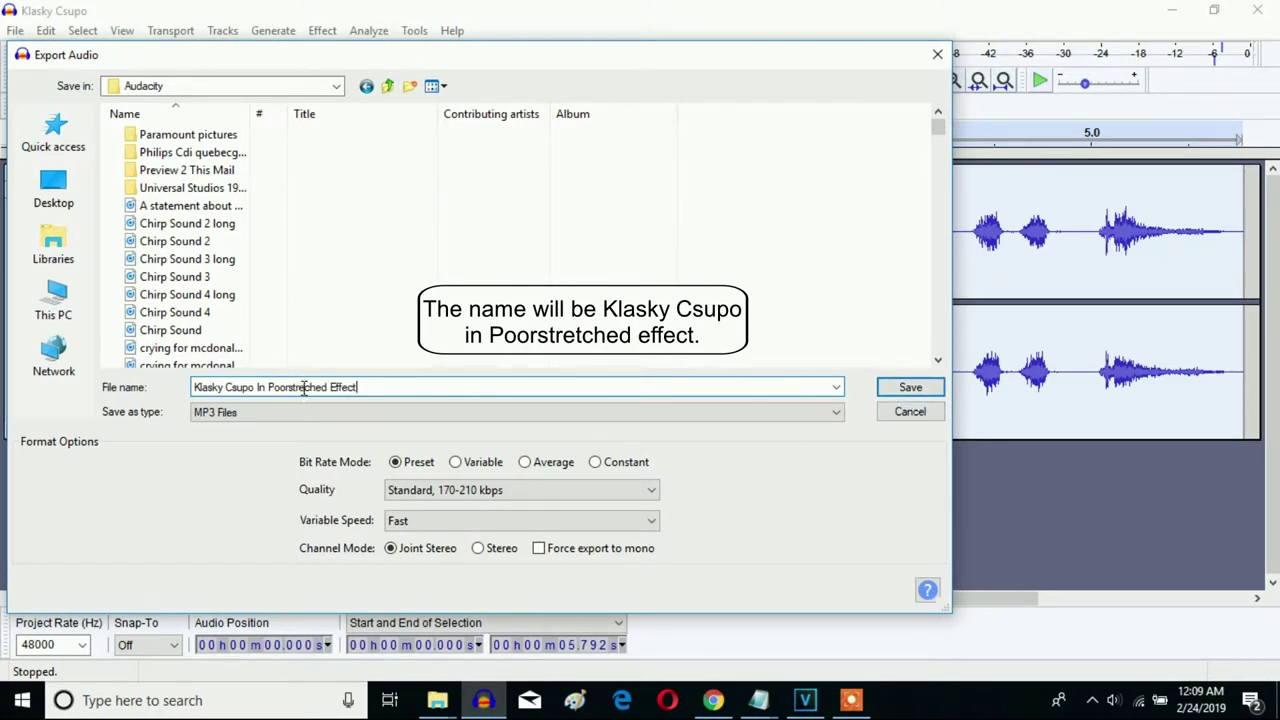
{"action": "type", "text": "t"}
{"action": "left_click", "coordinate": [406, 384]}
Save the MP3 with blank metadata tags and close Audacity without saving the project.
{"action": "left_click", "coordinate": [910, 389]}
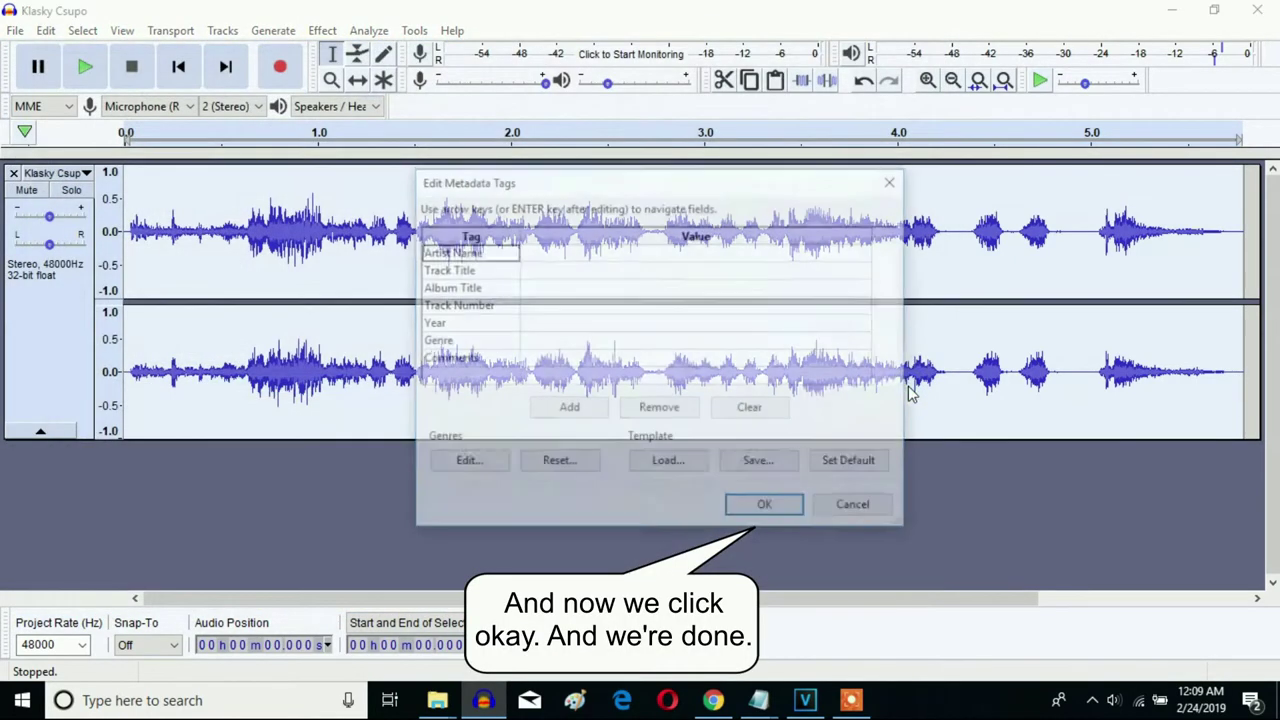
{"action": "left_click", "coordinate": [767, 509]}
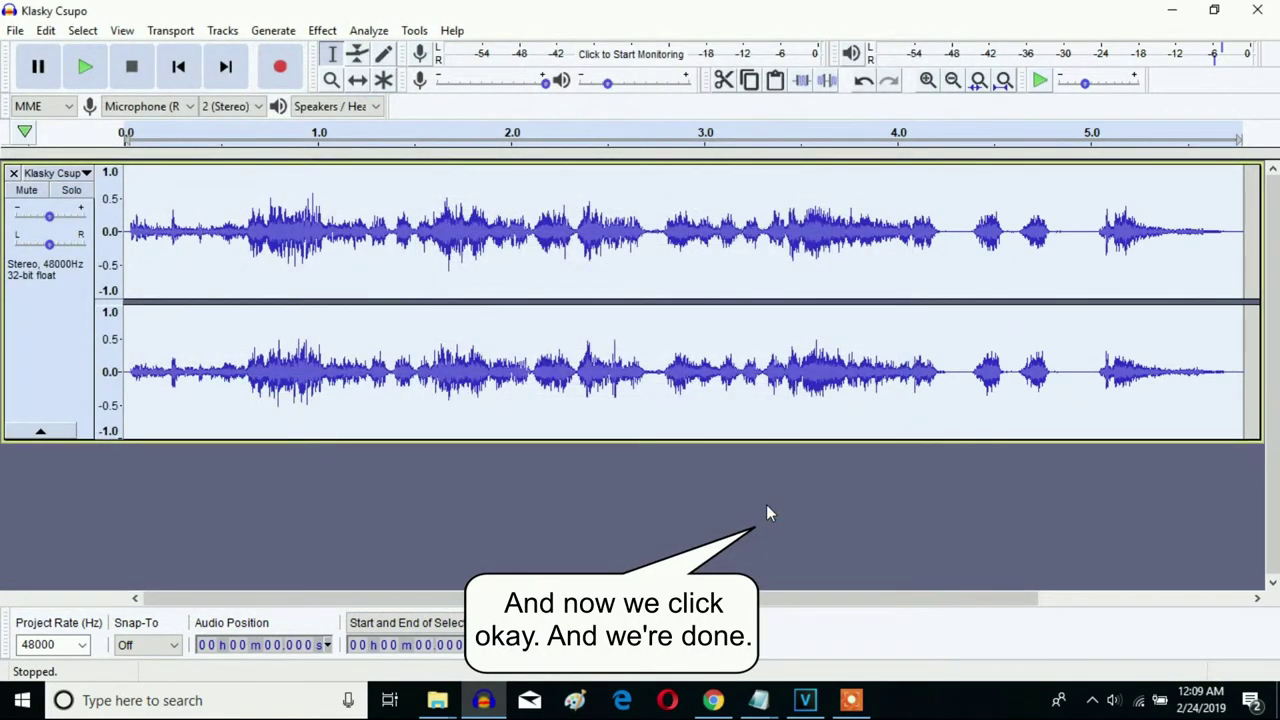
{"action": "left_click", "coordinate": [1257, 10]}
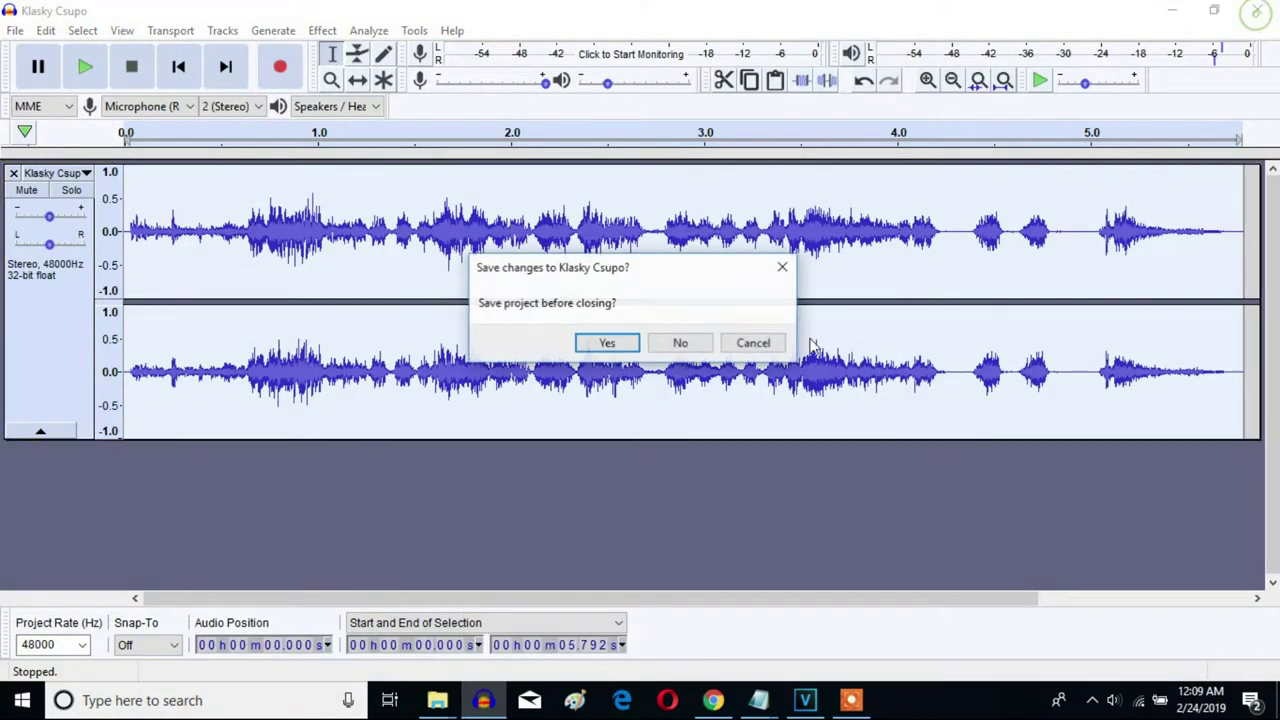
{"action": "left_click", "coordinate": [678, 344]}
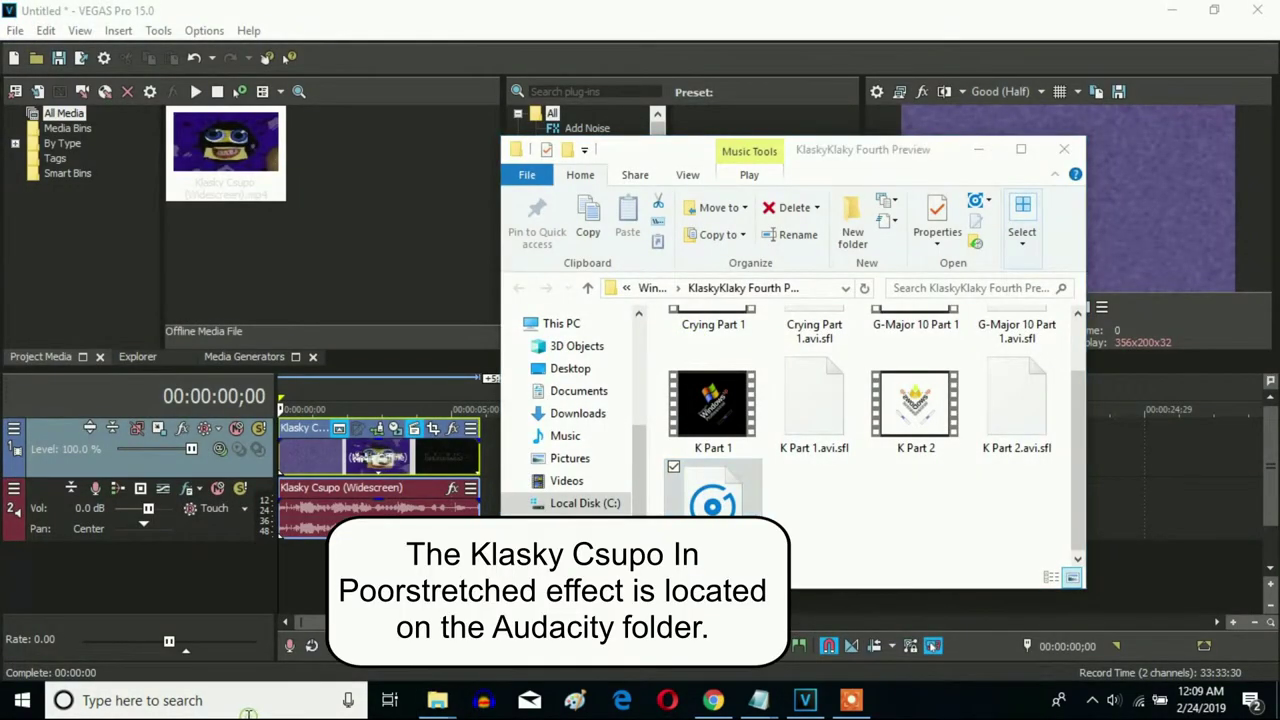
Find and open the Audacity file folder with a system search, and minimize the KlaskyKlaky Fourth Preview folder window.
{"action": "left_click", "coordinate": [247, 710]}
{"action": "type", "text": "Auda"}
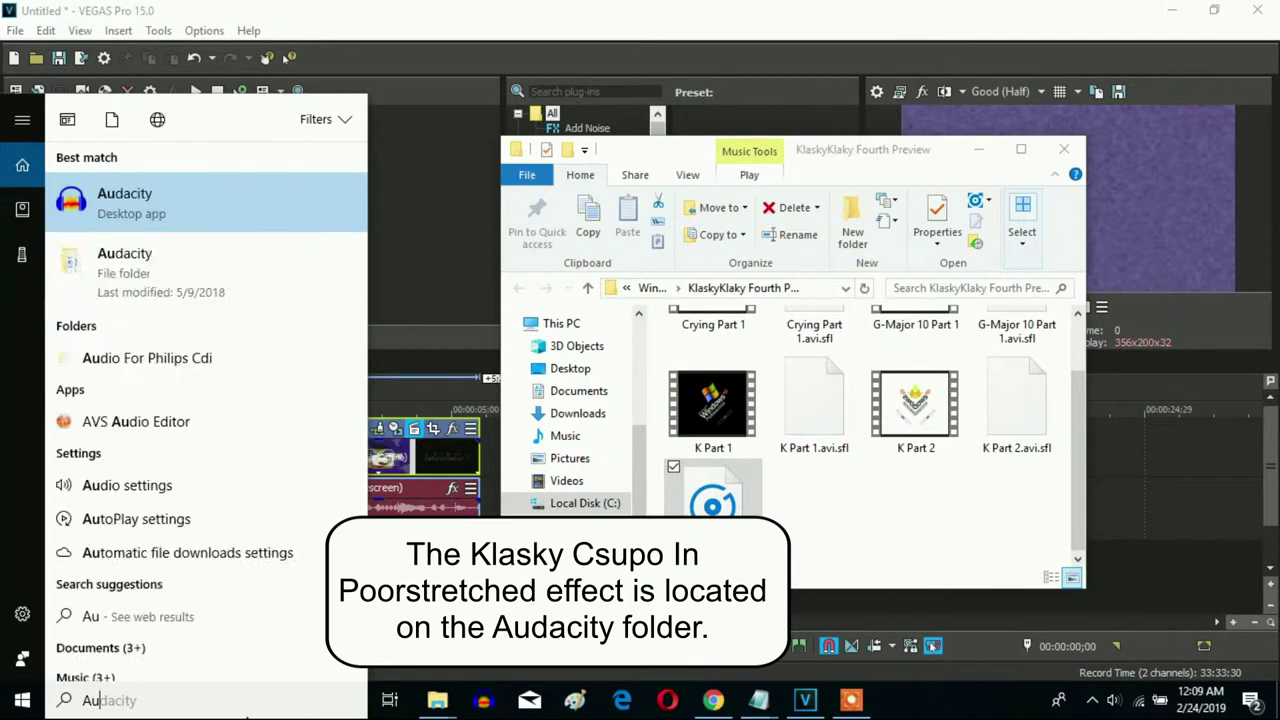
{"action": "left_click", "coordinate": [145, 285]}
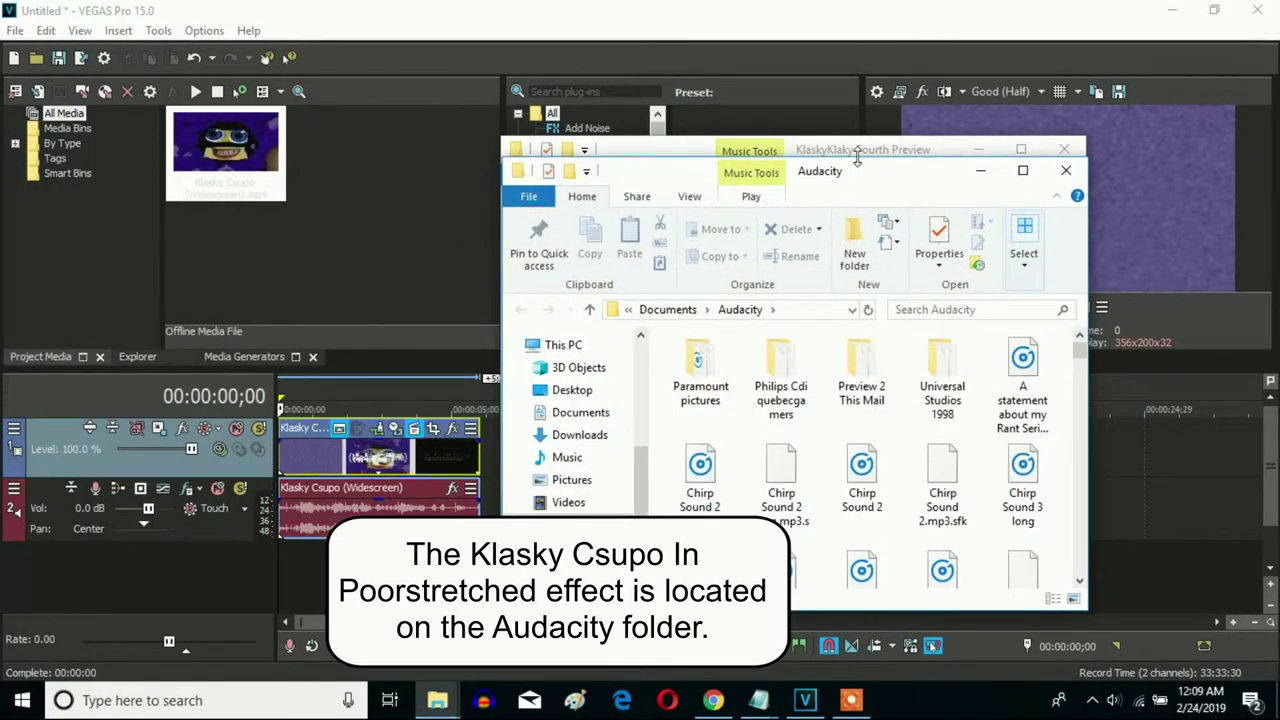
{"action": "left_click", "coordinate": [978, 149]}
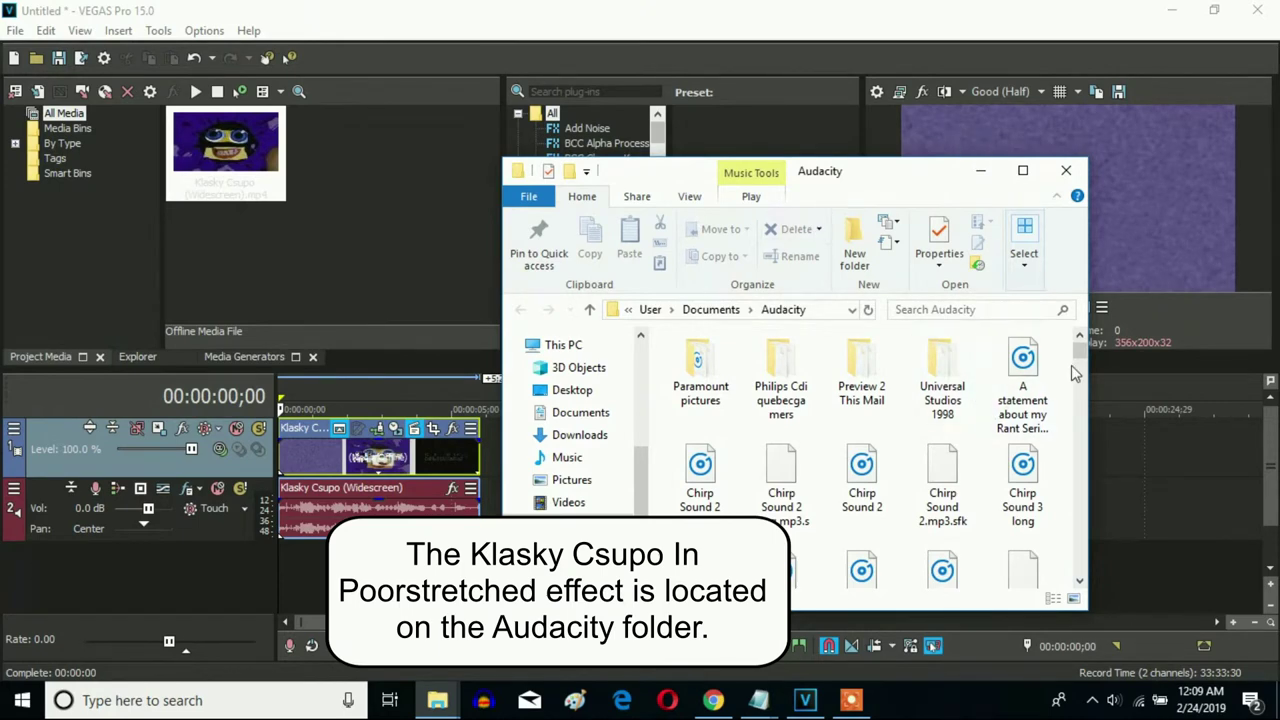
Add "Klasky Csupo In Poorstretched Effect" from the Audacity folder to the VEGAS Pro audio track, directly after the original audio.
{"action": "left_click_drag", "start_coordinate": [1080, 352], "coordinate": [1080, 367]}
{"action": "scroll", "coordinate": [1050, 423], "scroll_direction": "up", "scroll_amount": 5}
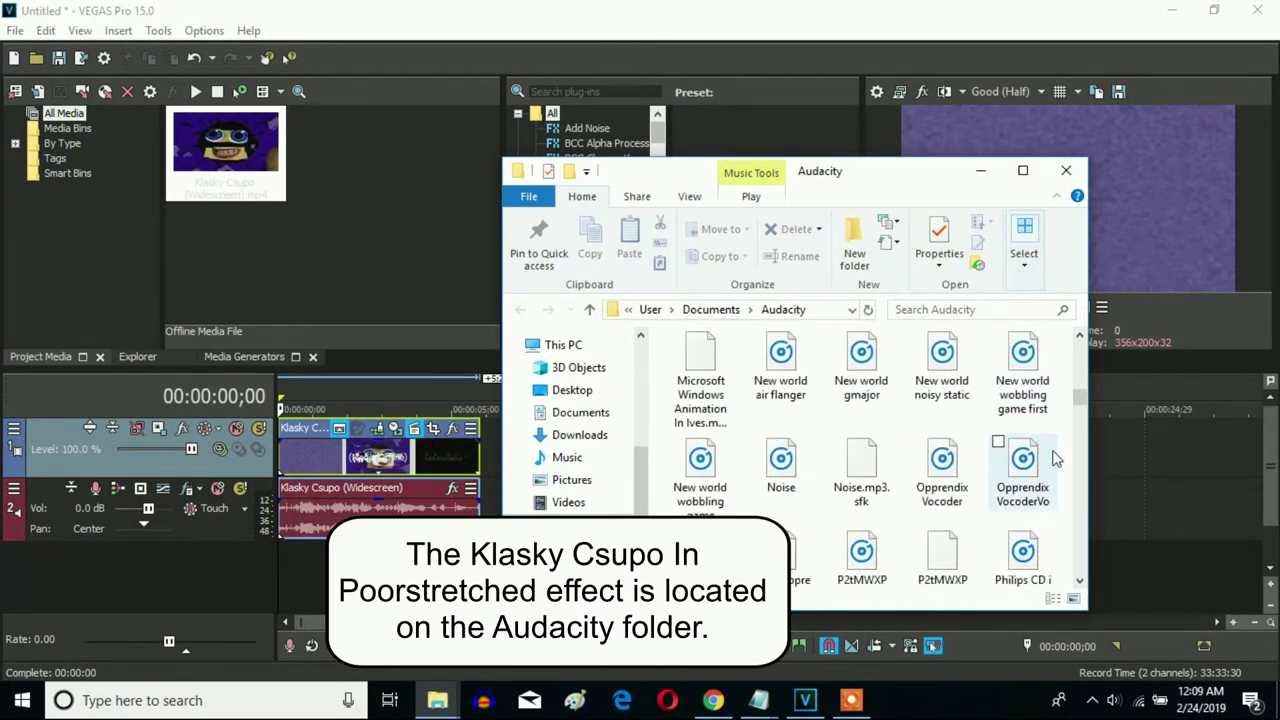
{"action": "scroll", "coordinate": [1052, 455], "scroll_direction": "up", "scroll_amount": 5}
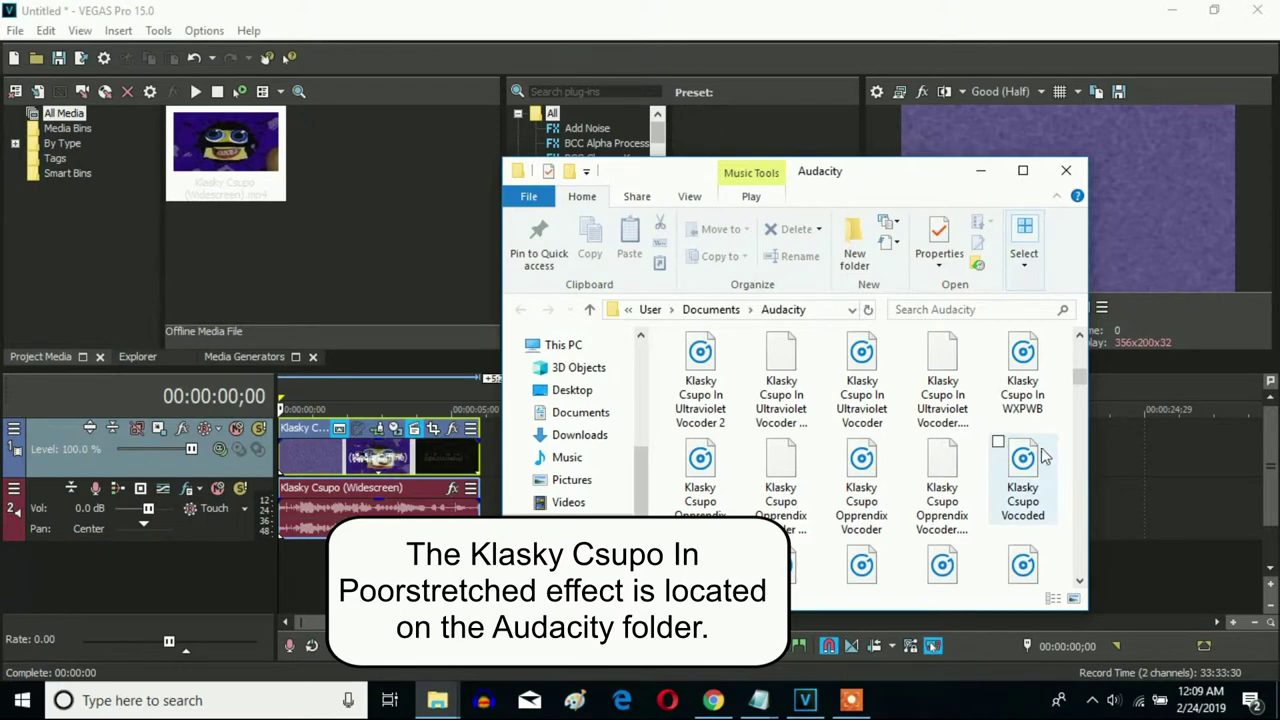
{"action": "scroll", "coordinate": [1030, 450], "scroll_direction": "up", "scroll_amount": 1}
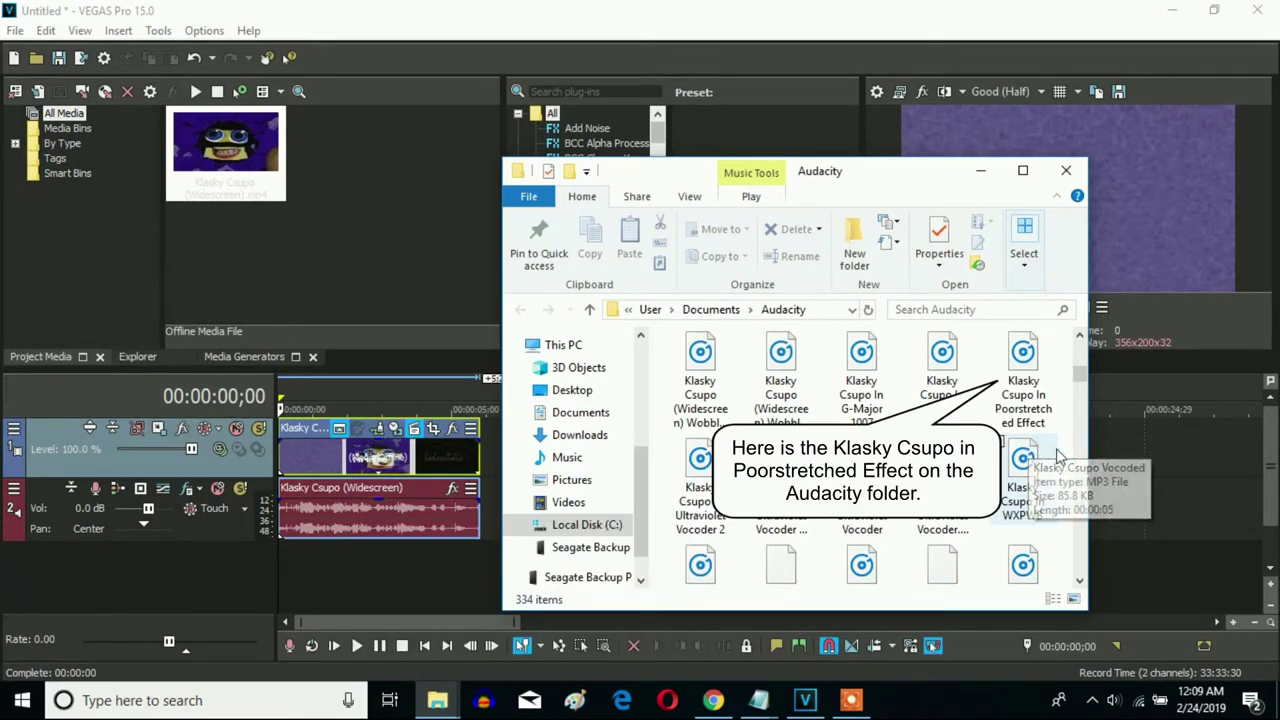
{"action": "left_click", "coordinate": [1022, 392]}
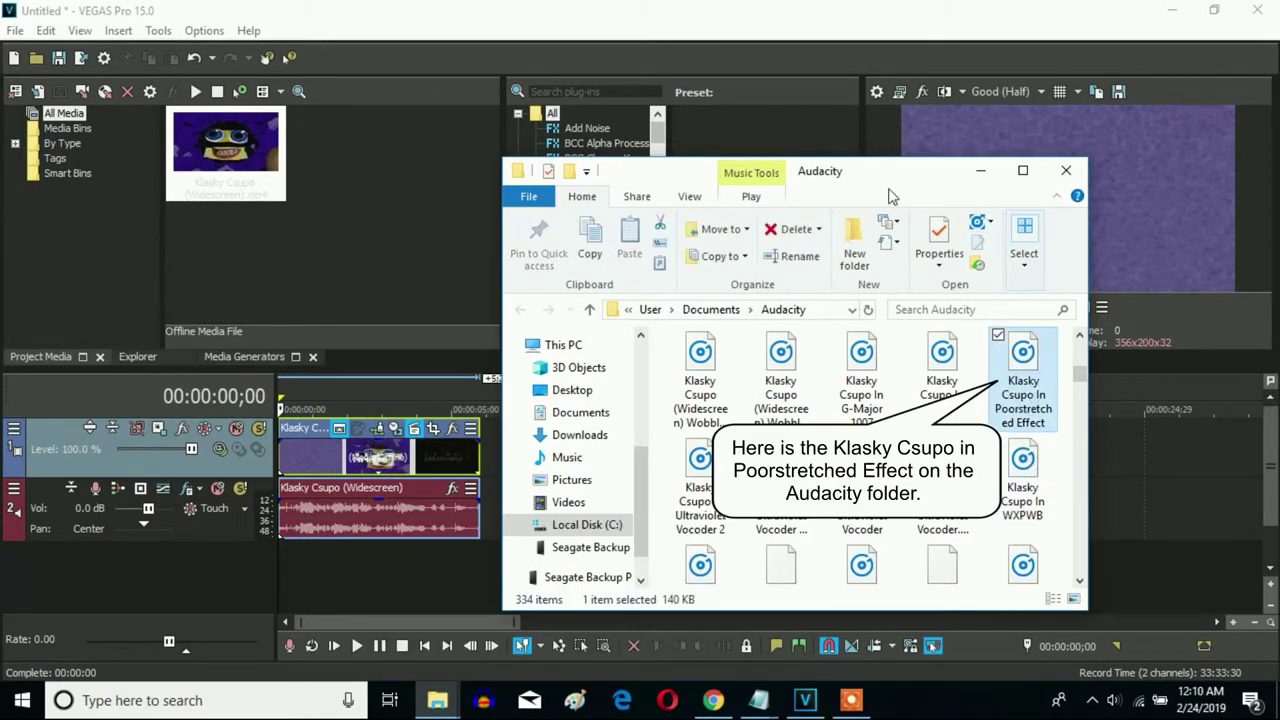
{"action": "left_click_drag", "start_coordinate": [862, 174], "coordinate": [974, 193]}
{"action": "left_click_drag", "start_coordinate": [1135, 400], "coordinate": [495, 530]}
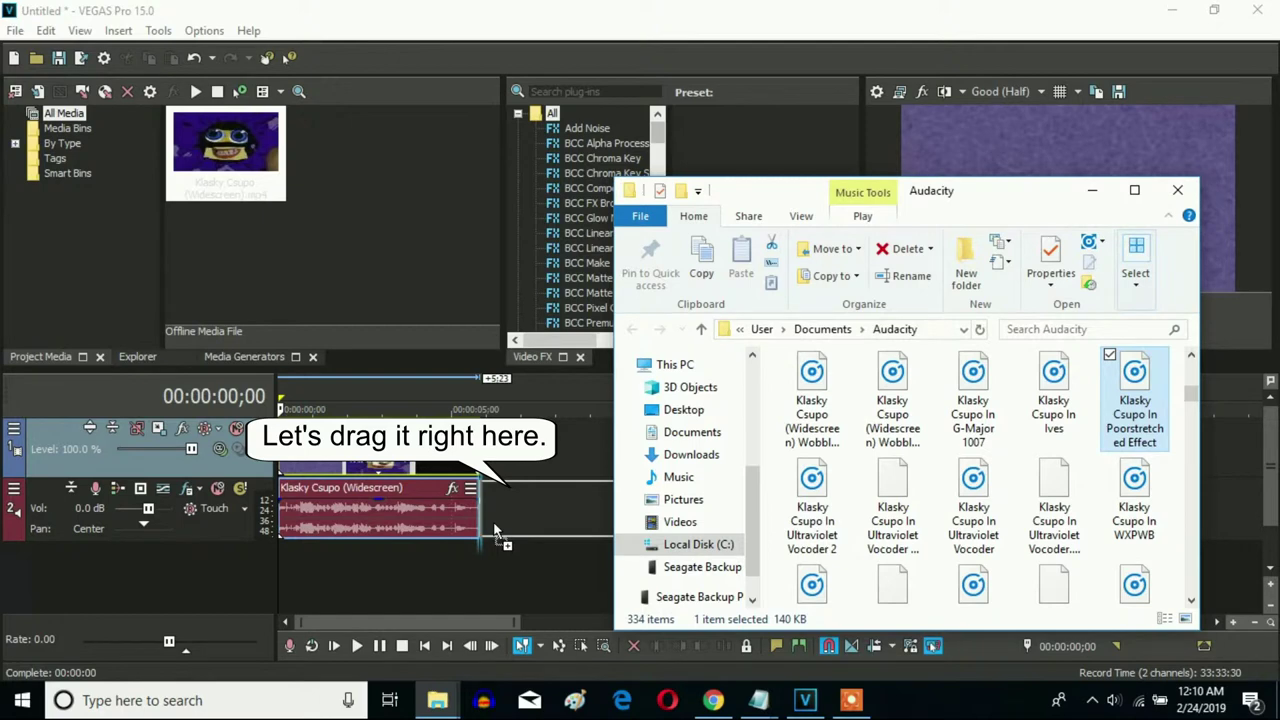
{"action": "left_click_drag", "start_coordinate": [495, 530], "coordinate": [490, 528]}
Delete the original Klasky Csupo (Widescreen) audio event from the audio track.
{"action": "left_click", "coordinate": [406, 515]}
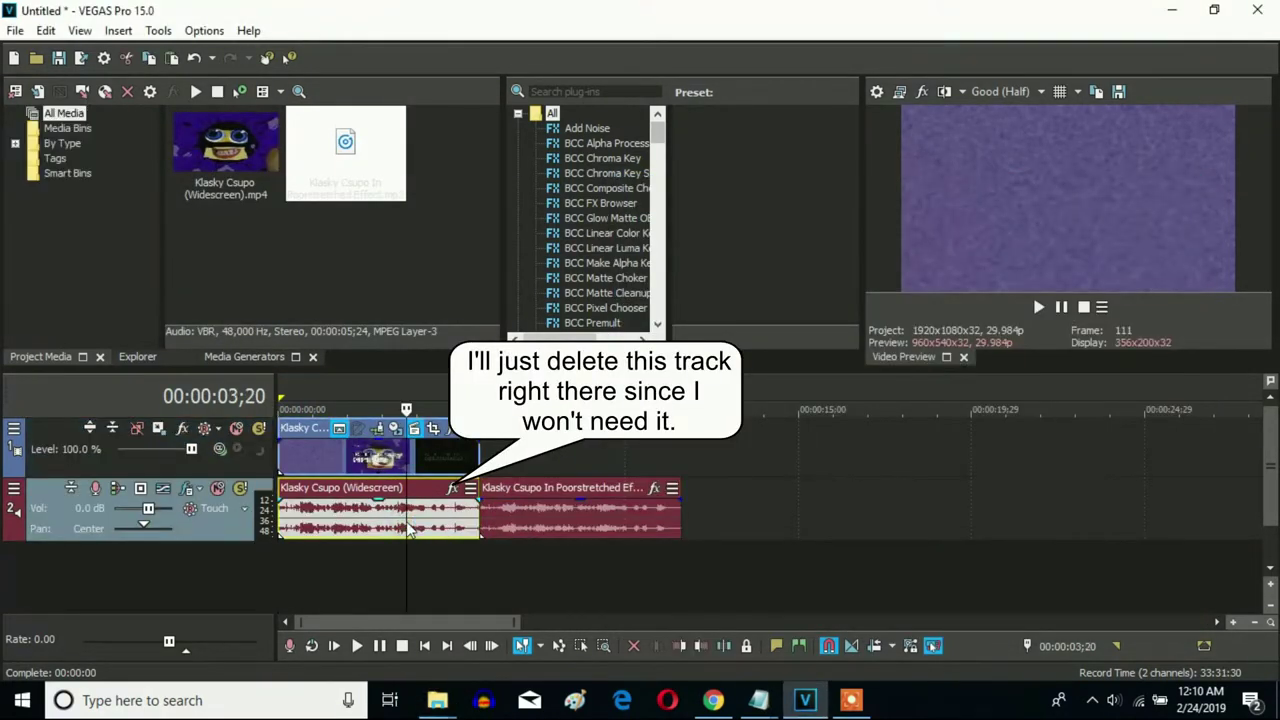
{"action": "left_click", "coordinate": [282, 508]}
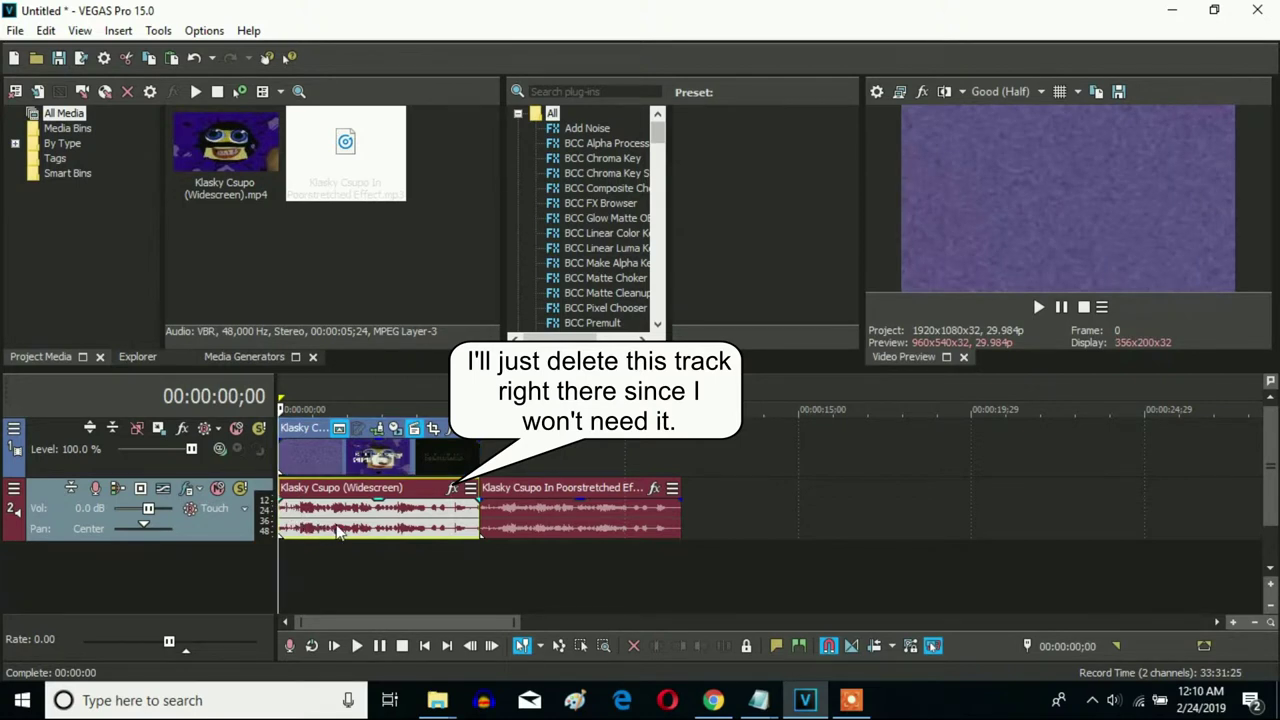
{"action": "key", "text": "Delete"}
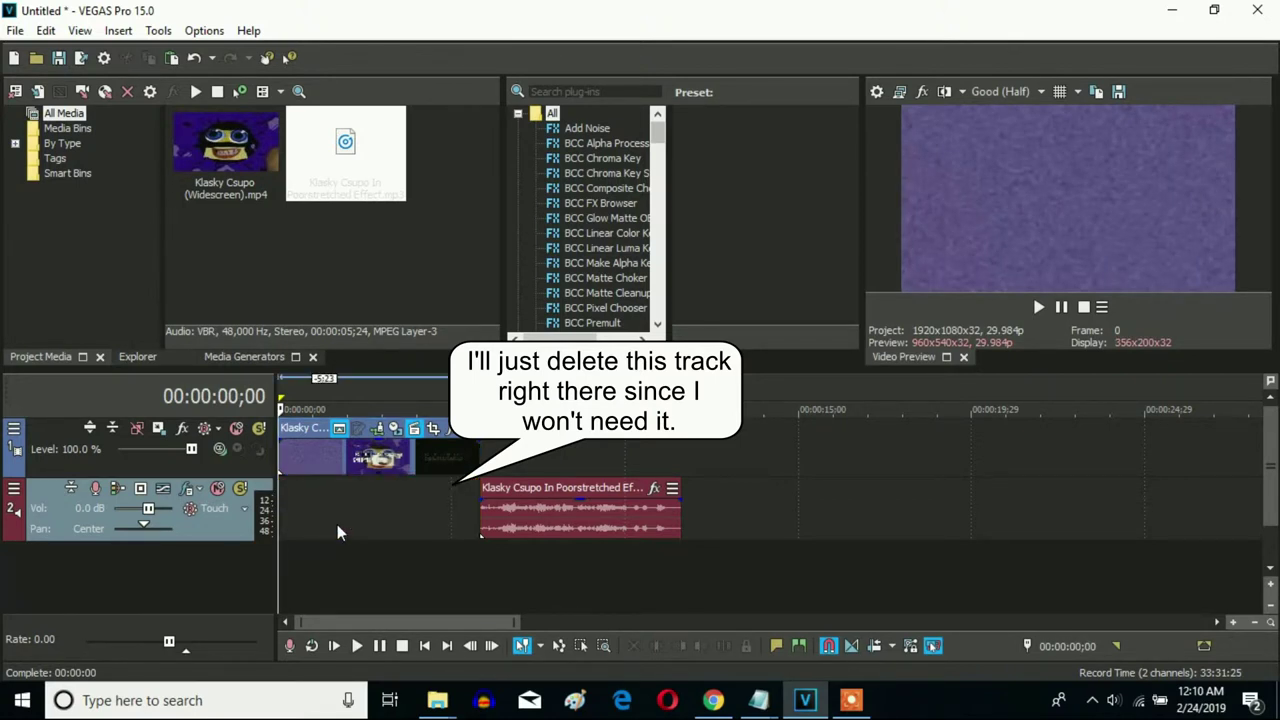
Move the Poorstretched audio event to the start of the timeline and trim its end to match the video's end.
{"action": "left_click_drag", "start_coordinate": [612, 531], "coordinate": [410, 531]}
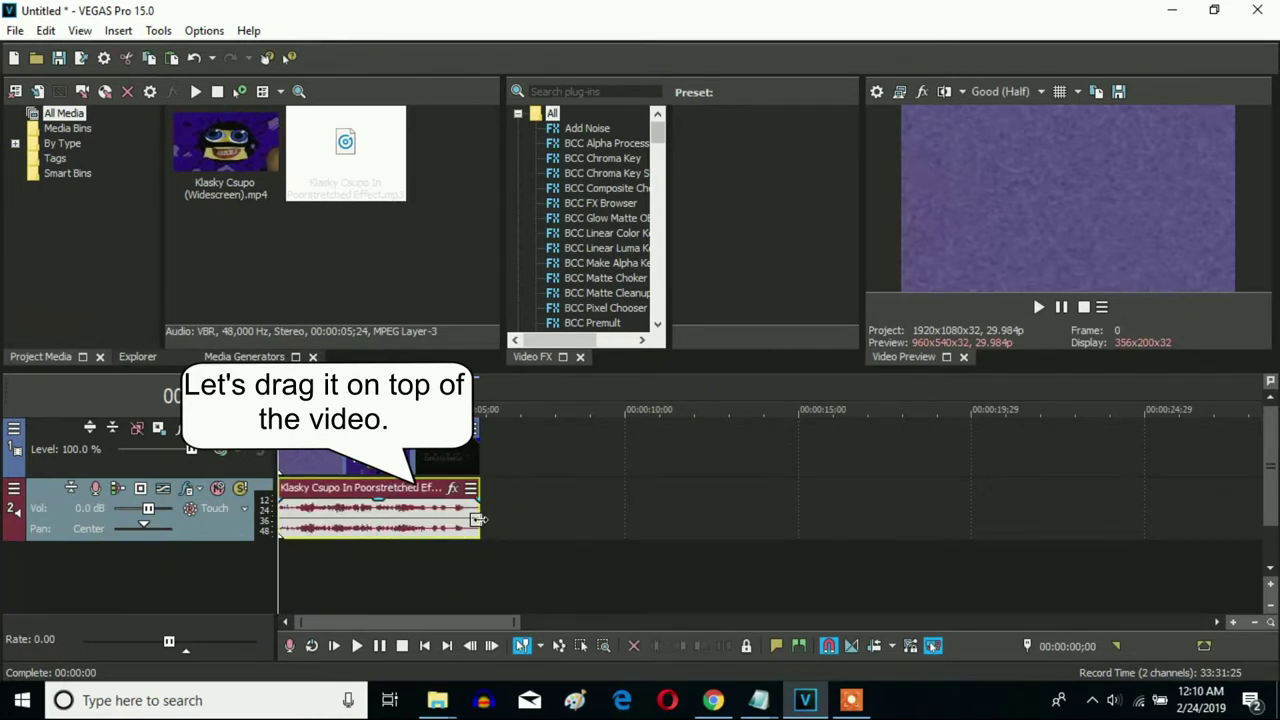
{"action": "left_click", "coordinate": [478, 519]}
{"action": "scroll", "coordinate": [478, 519], "scroll_direction": "up", "scroll_amount": 10}
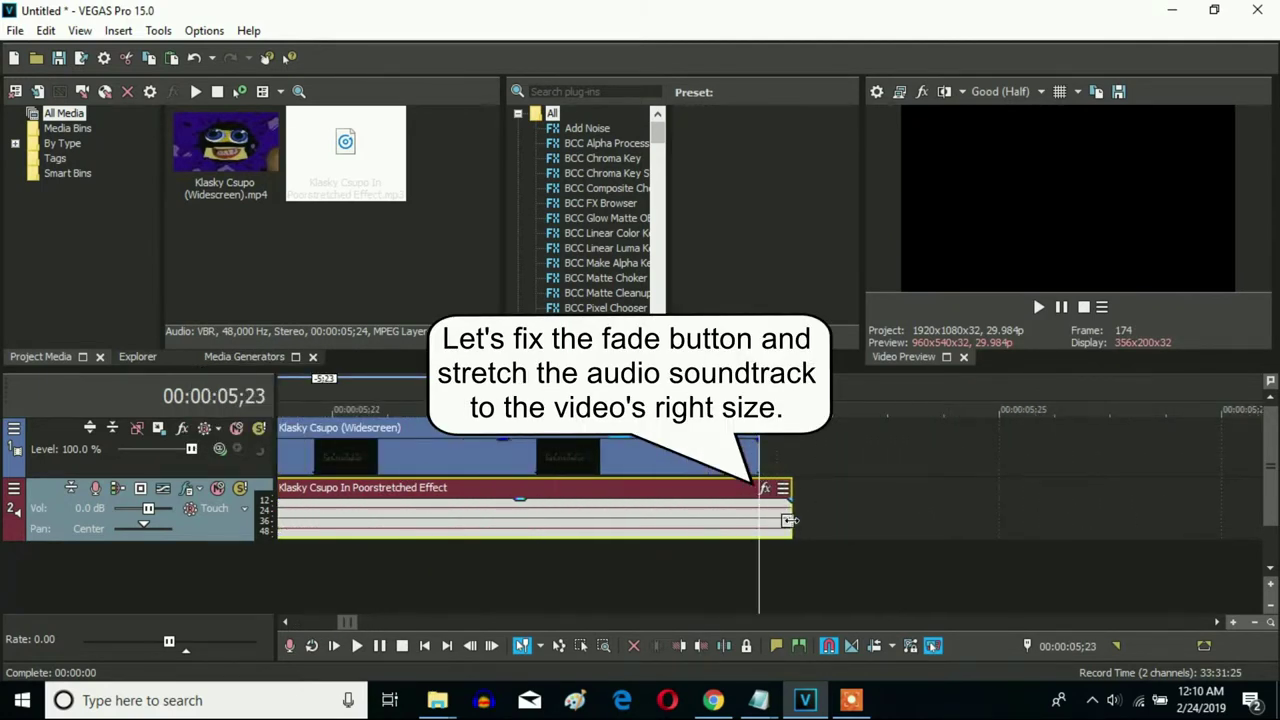
{"action": "left_click_drag", "start_coordinate": [782, 521], "coordinate": [758, 521]}
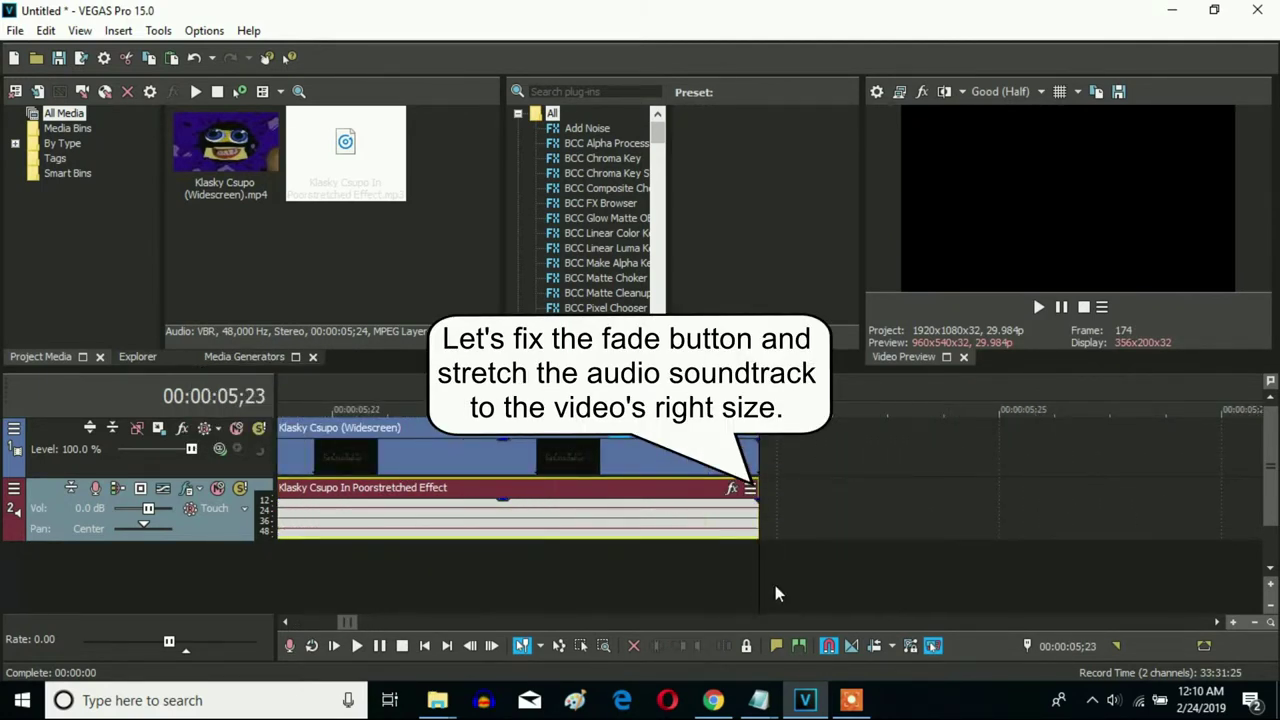
Duplicate the Klasky Csupo video track.
{"action": "scroll", "coordinate": [776, 594], "scroll_direction": "down", "scroll_amount": 8}
{"action": "scroll", "coordinate": [774, 594], "scroll_direction": "up", "scroll_amount": 3}
{"action": "right_click", "coordinate": [526, 451]}
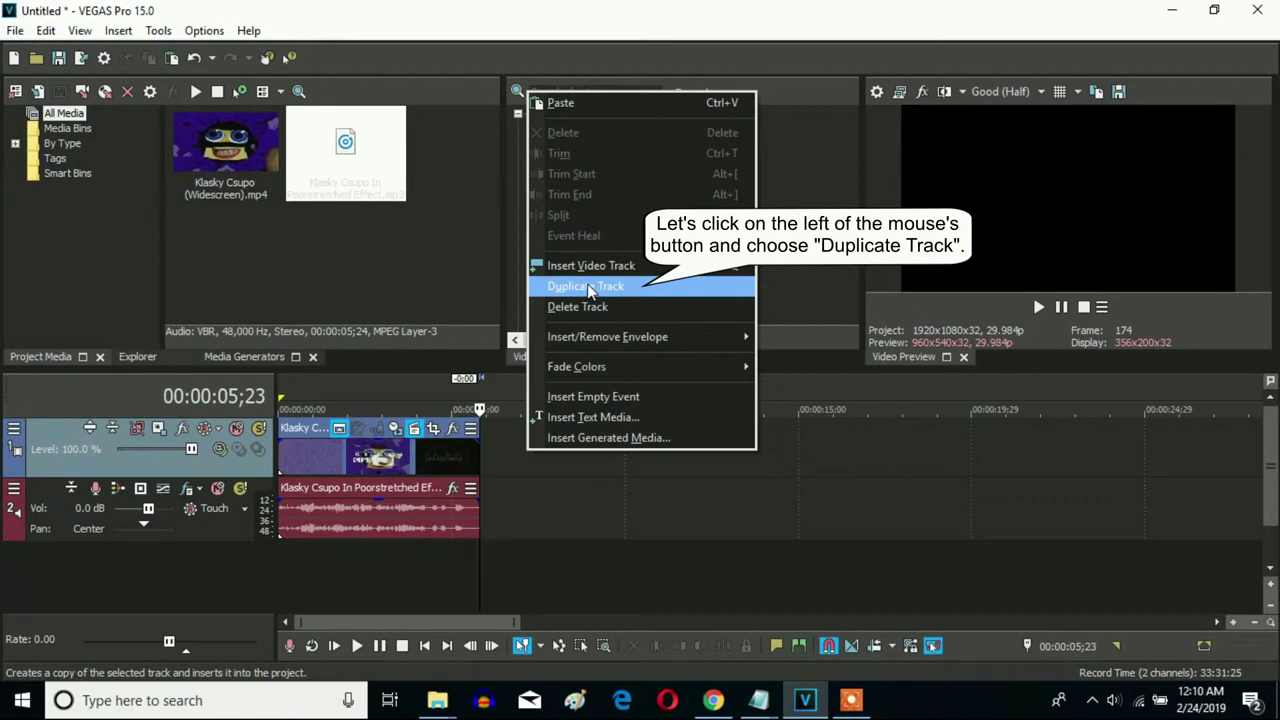
{"action": "left_click", "coordinate": [589, 289]}
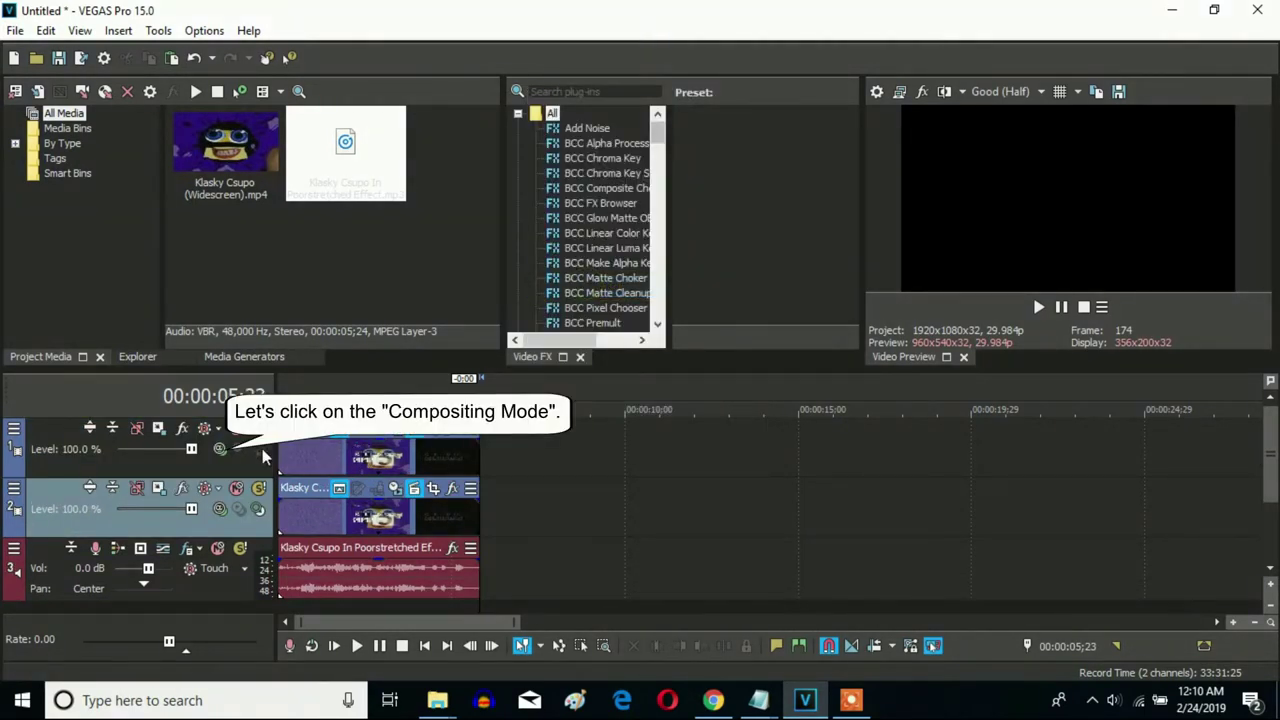
Return the playhead to the start and set the upper video track's compositing mode to Difference.
{"action": "left_click", "coordinate": [287, 467]}
{"action": "left_click", "coordinate": [220, 450]}
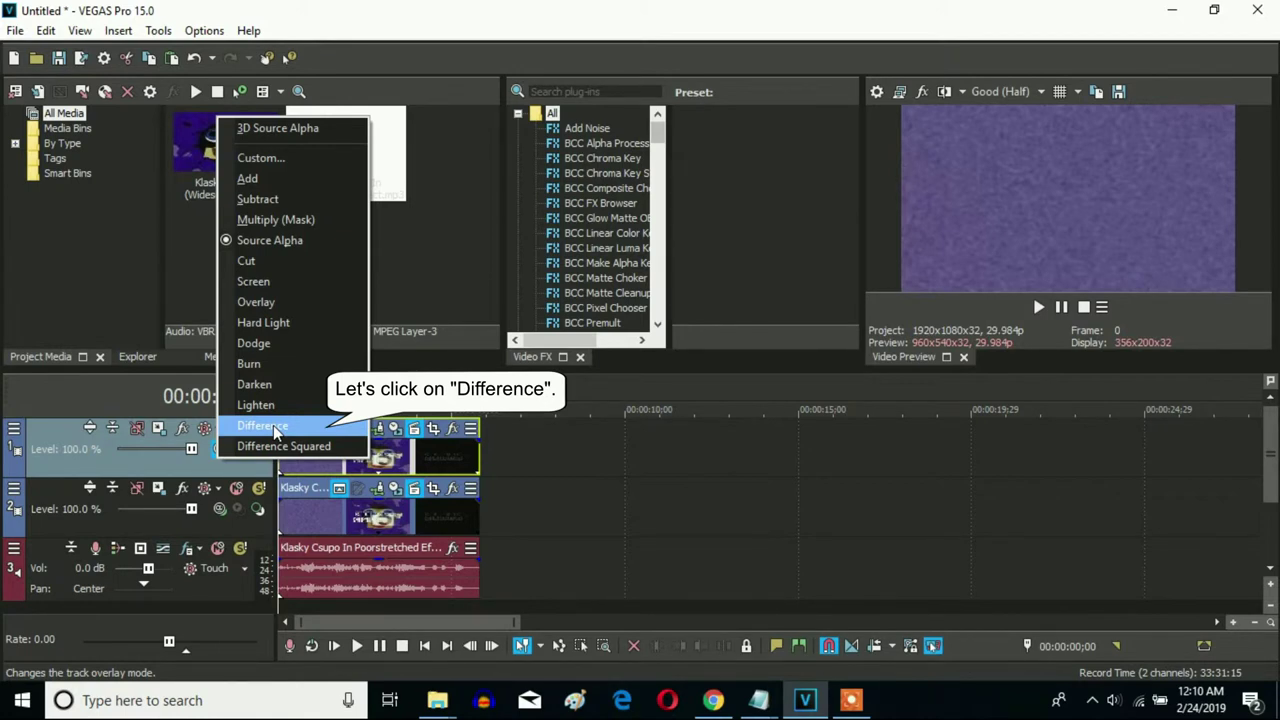
{"action": "left_click", "coordinate": [263, 426]}
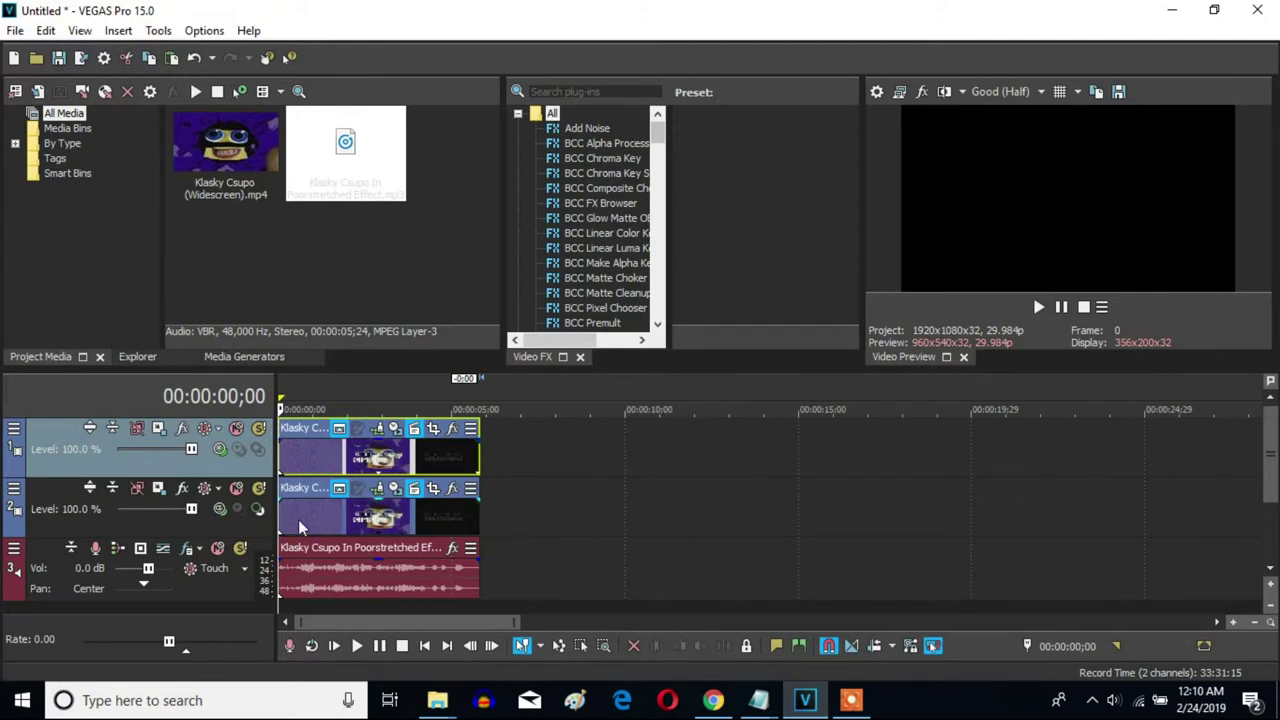
Apply the LAB Adjust effect with the Desaturate preset to the video event on the lower video track.
{"action": "right_click", "coordinate": [337, 515]}
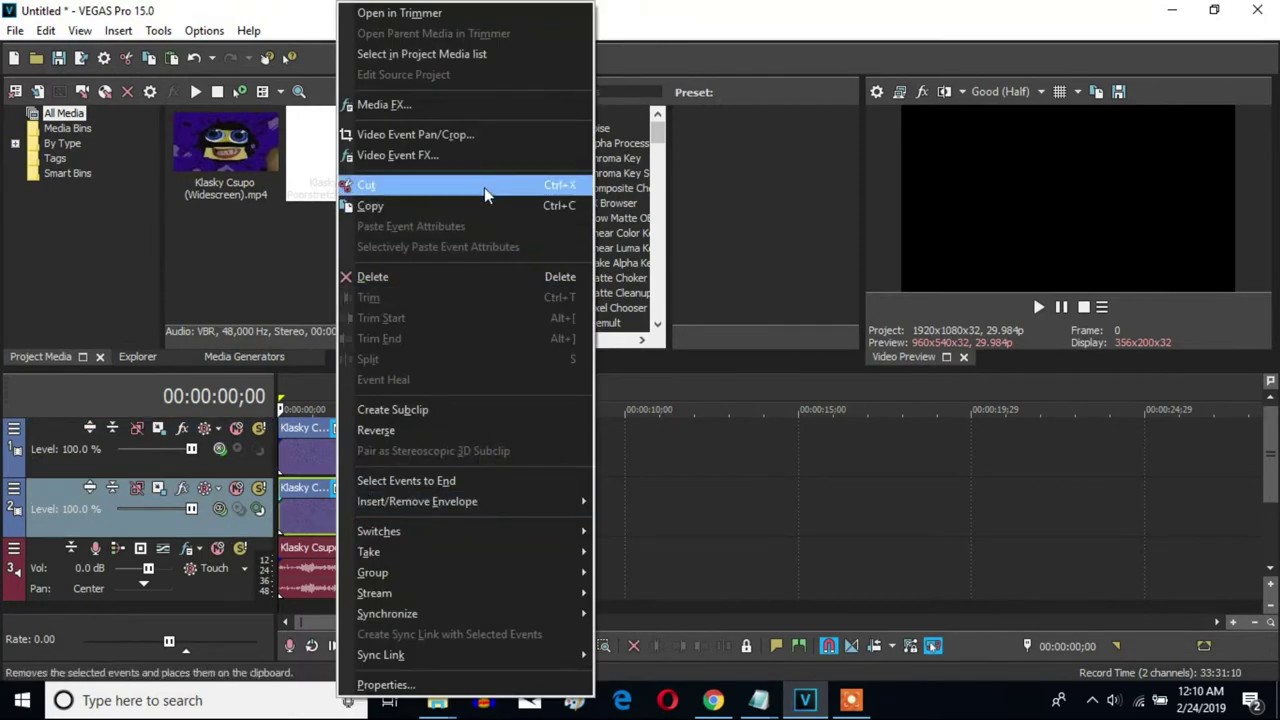
{"action": "left_click", "coordinate": [470, 134]}
{"action": "left_click_drag", "start_coordinate": [652, 140], "coordinate": [657, 204]}
{"action": "left_click", "coordinate": [589, 262]}
{"action": "scroll", "coordinate": [760, 257], "scroll_direction": "down", "scroll_amount": 4}
{"action": "scroll", "coordinate": [757, 262], "scroll_direction": "down", "scroll_amount": 1}
{"action": "left_click", "coordinate": [745, 265]}
{"action": "left_click_drag", "start_coordinate": [723, 424], "coordinate": [614, 343]}
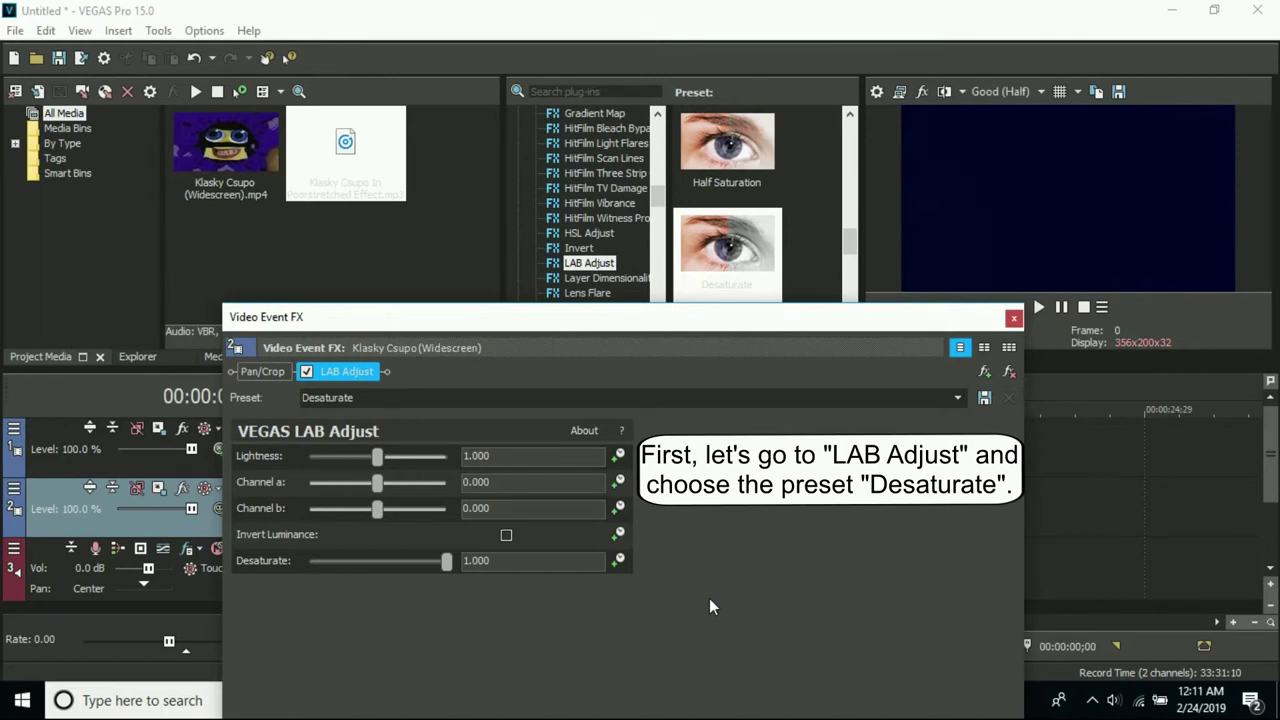
Add Brightness and Contrast with the custom preset "Contrast Center: 0.000" to the same video event and close the effect settings.
{"action": "scroll", "coordinate": [600, 211], "scroll_direction": "up", "scroll_amount": 10}
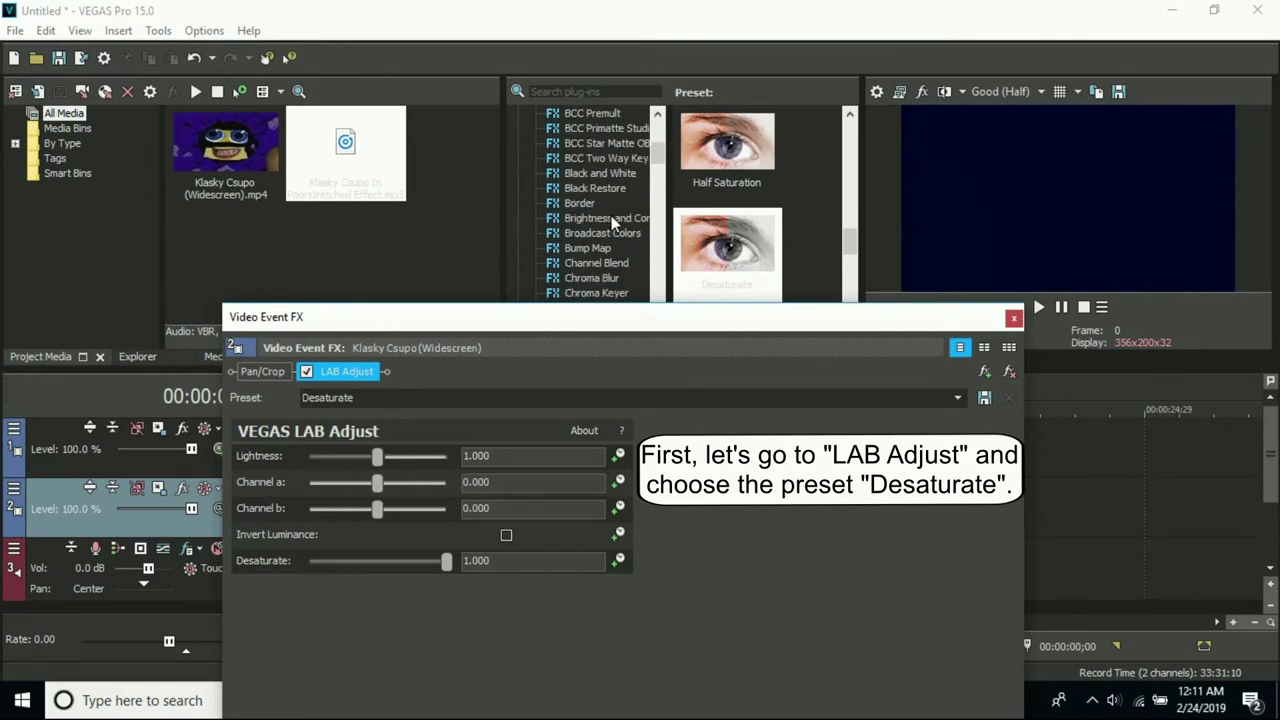
{"action": "left_click", "coordinate": [630, 228]}
{"action": "left_click_drag", "start_coordinate": [850, 140], "coordinate": [856, 310]}
{"action": "double_click", "coordinate": [727, 245]}
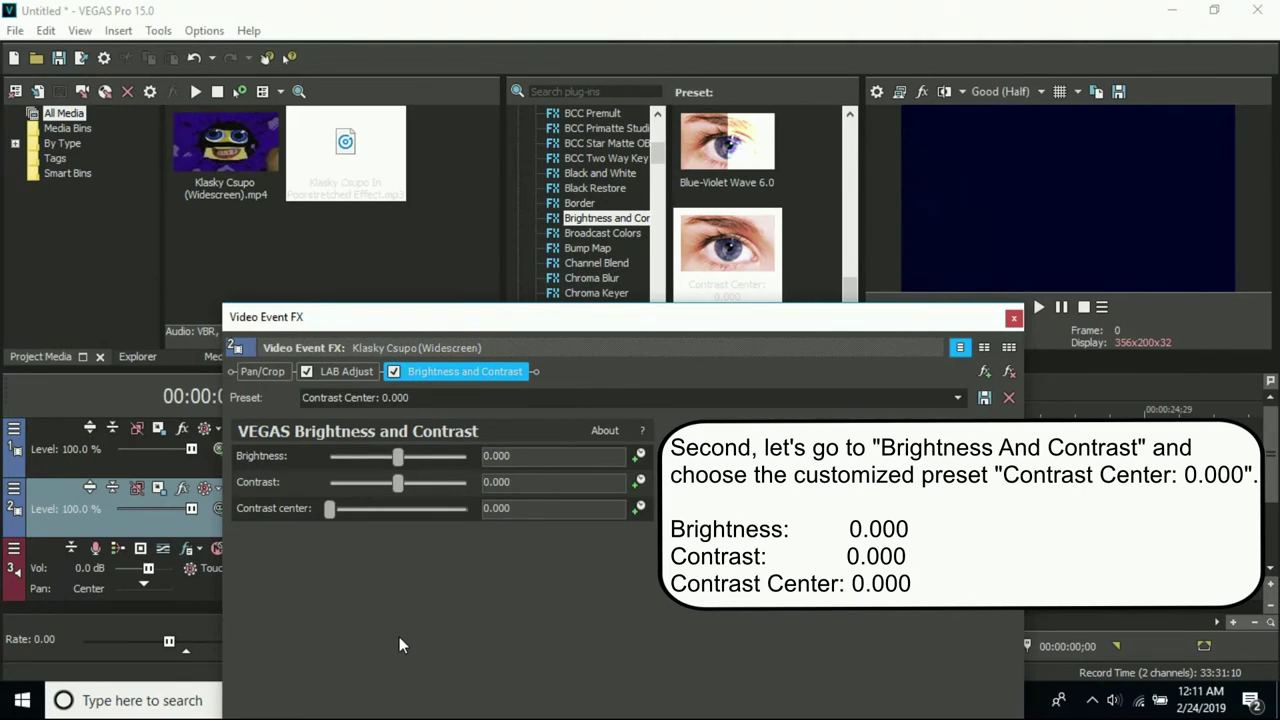
{"action": "left_click", "coordinate": [1013, 318]}
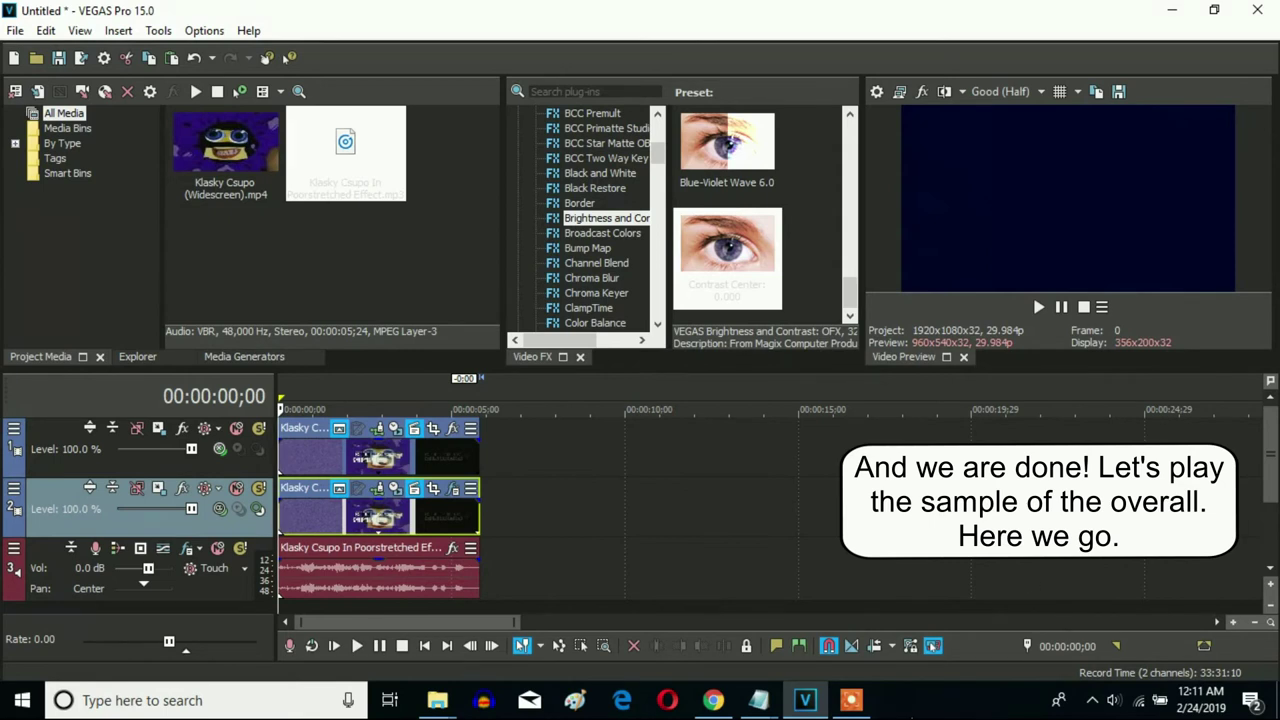
Play the finished composite from the start and pause it after the clip's end.
{"action": "left_click", "coordinate": [1038, 307]}
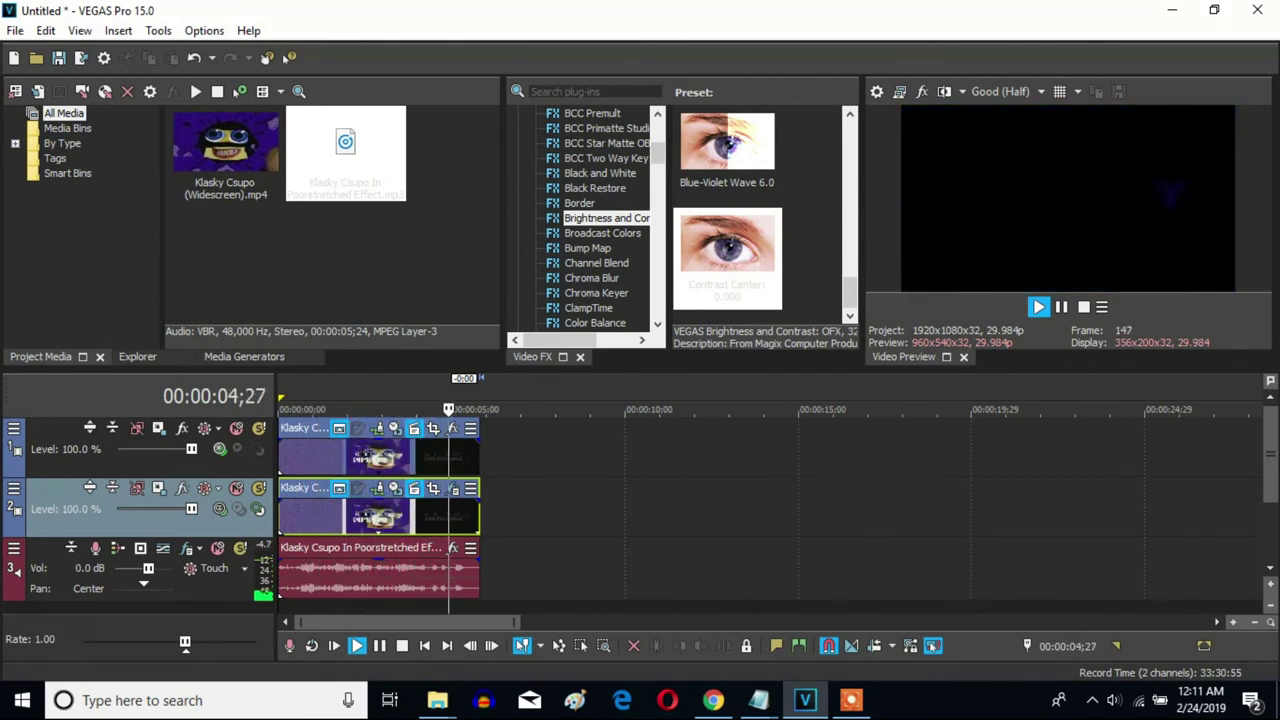
{"action": "left_click", "coordinate": [1061, 307]}
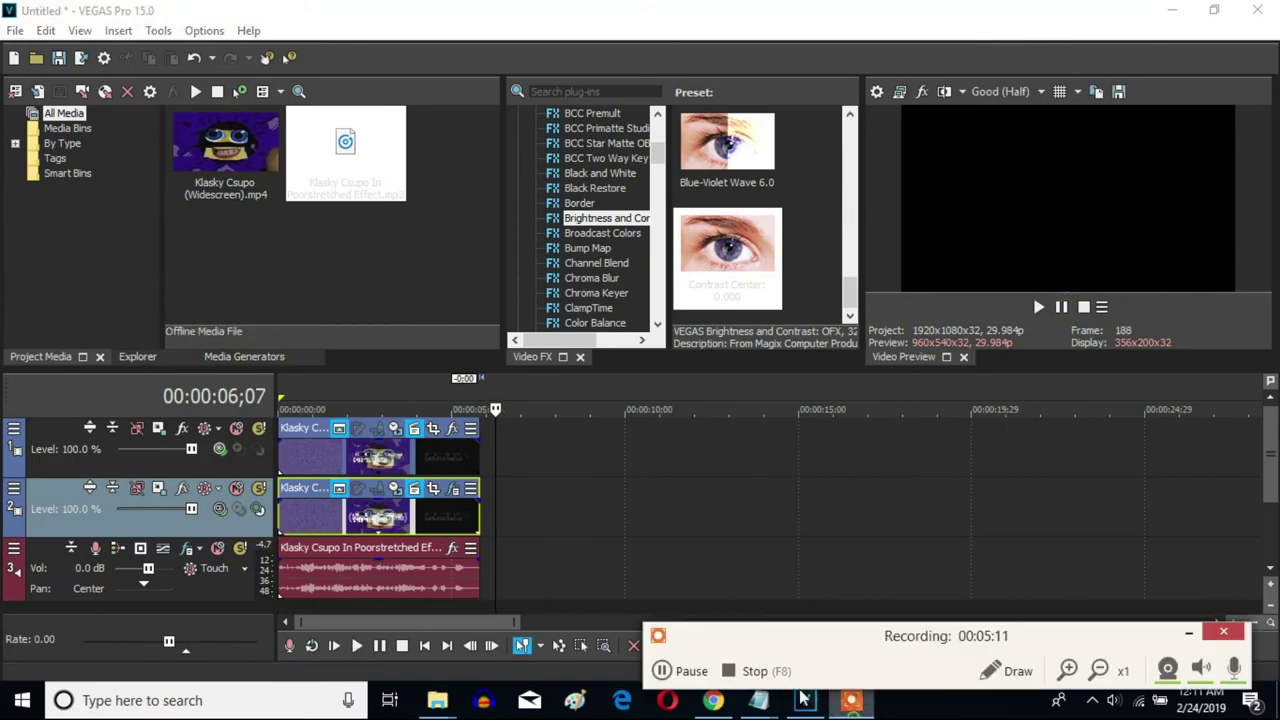